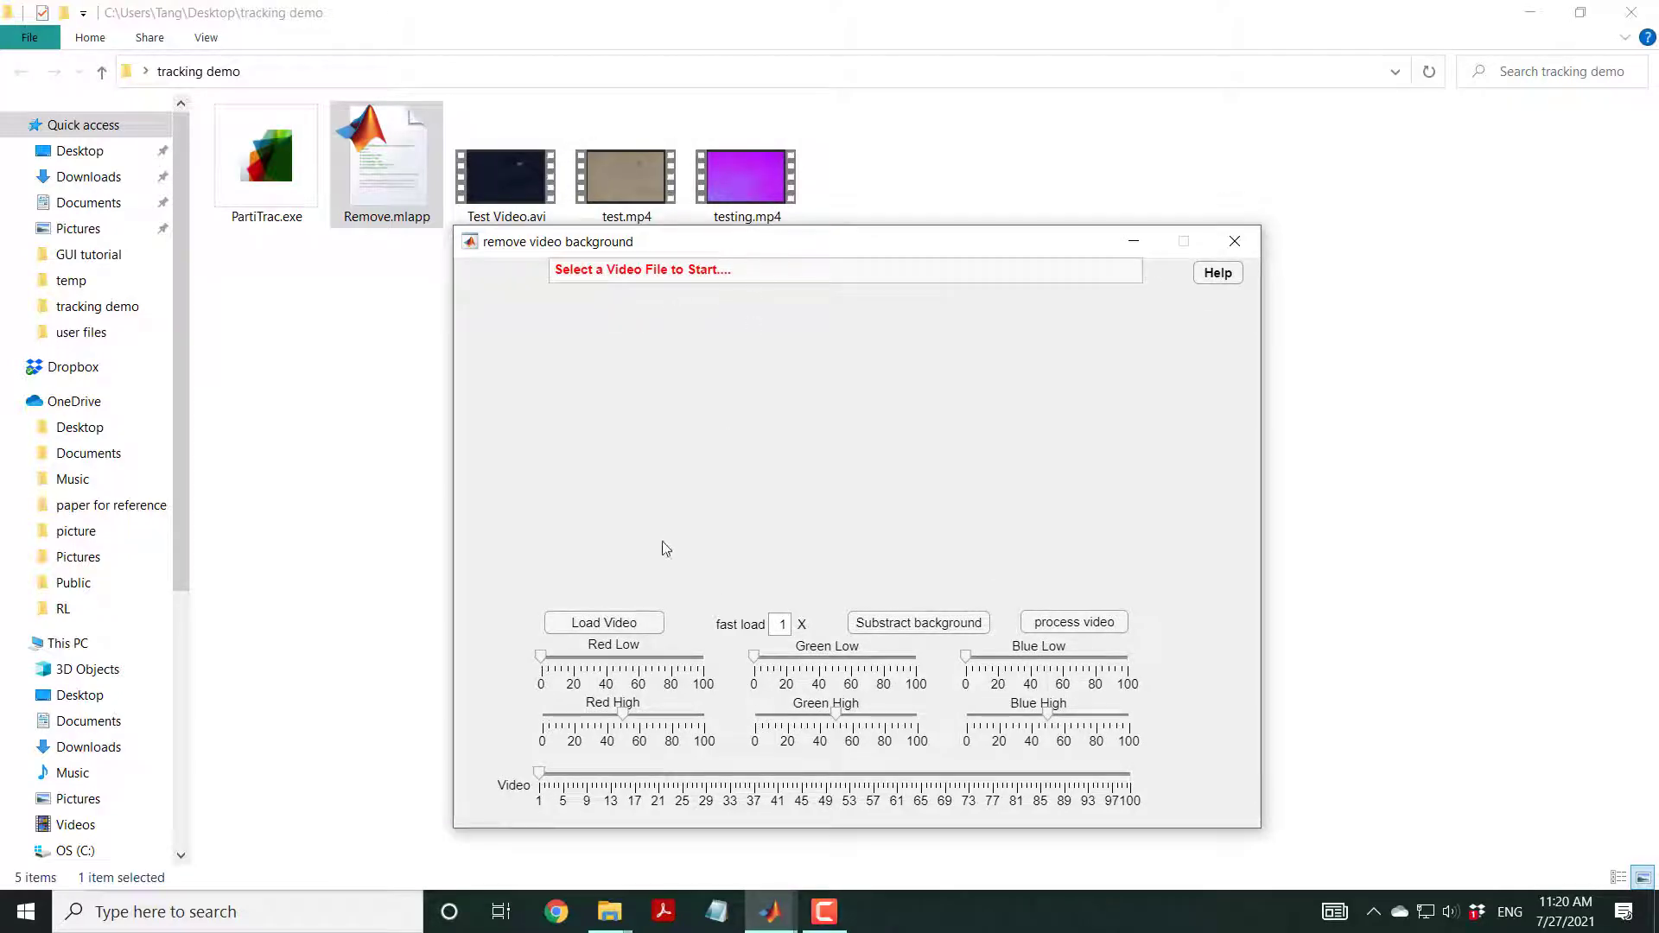
- Load test.mp4 from the tracking demo folder as the video to process and bring the background-removal window back to the front
{"action": "left_click", "coordinate": [625, 630]}
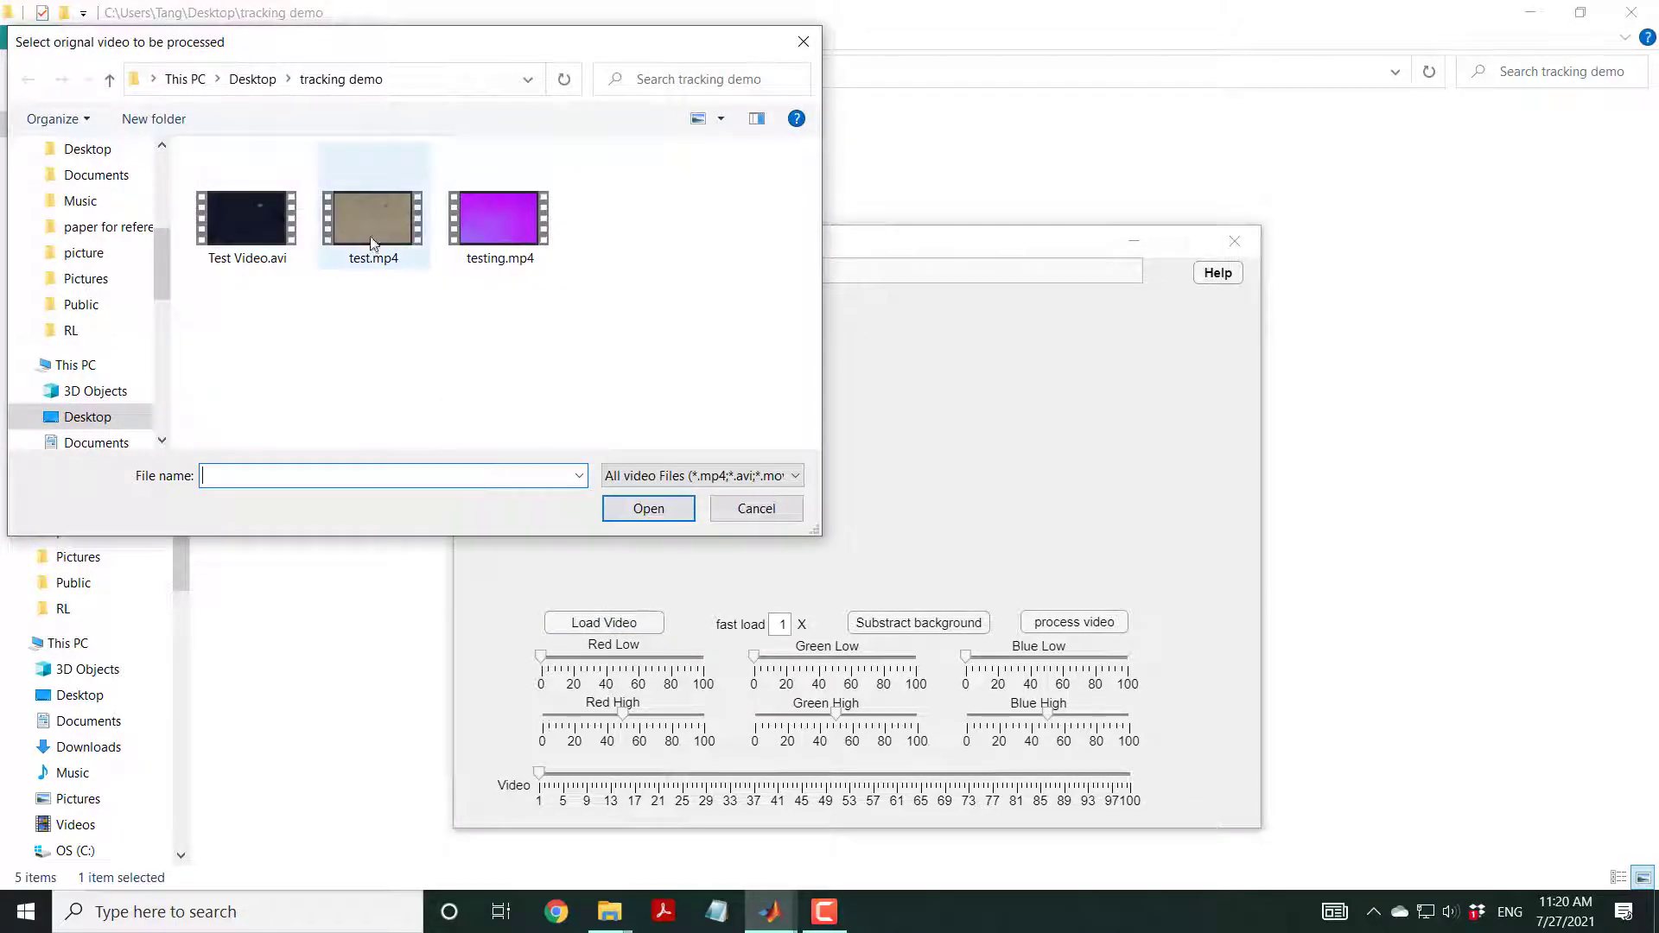
{"action": "left_click", "coordinate": [373, 221]}
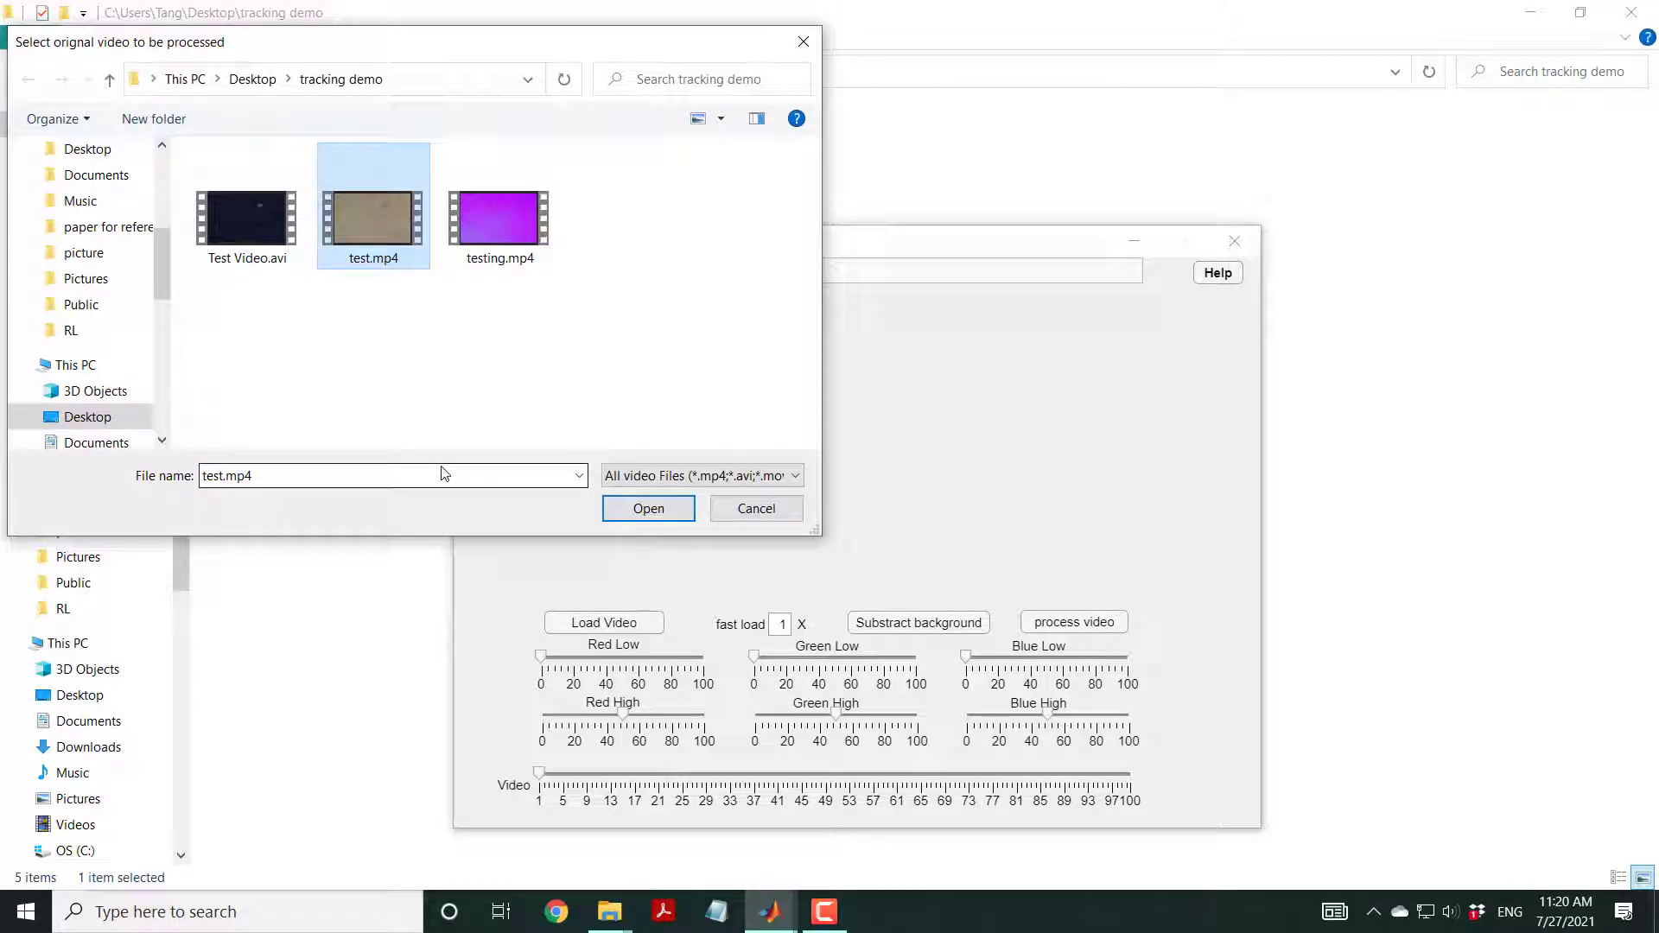
{"action": "double_click", "coordinate": [384, 249]}
{"action": "mouse_move", "coordinate": [770, 909]}
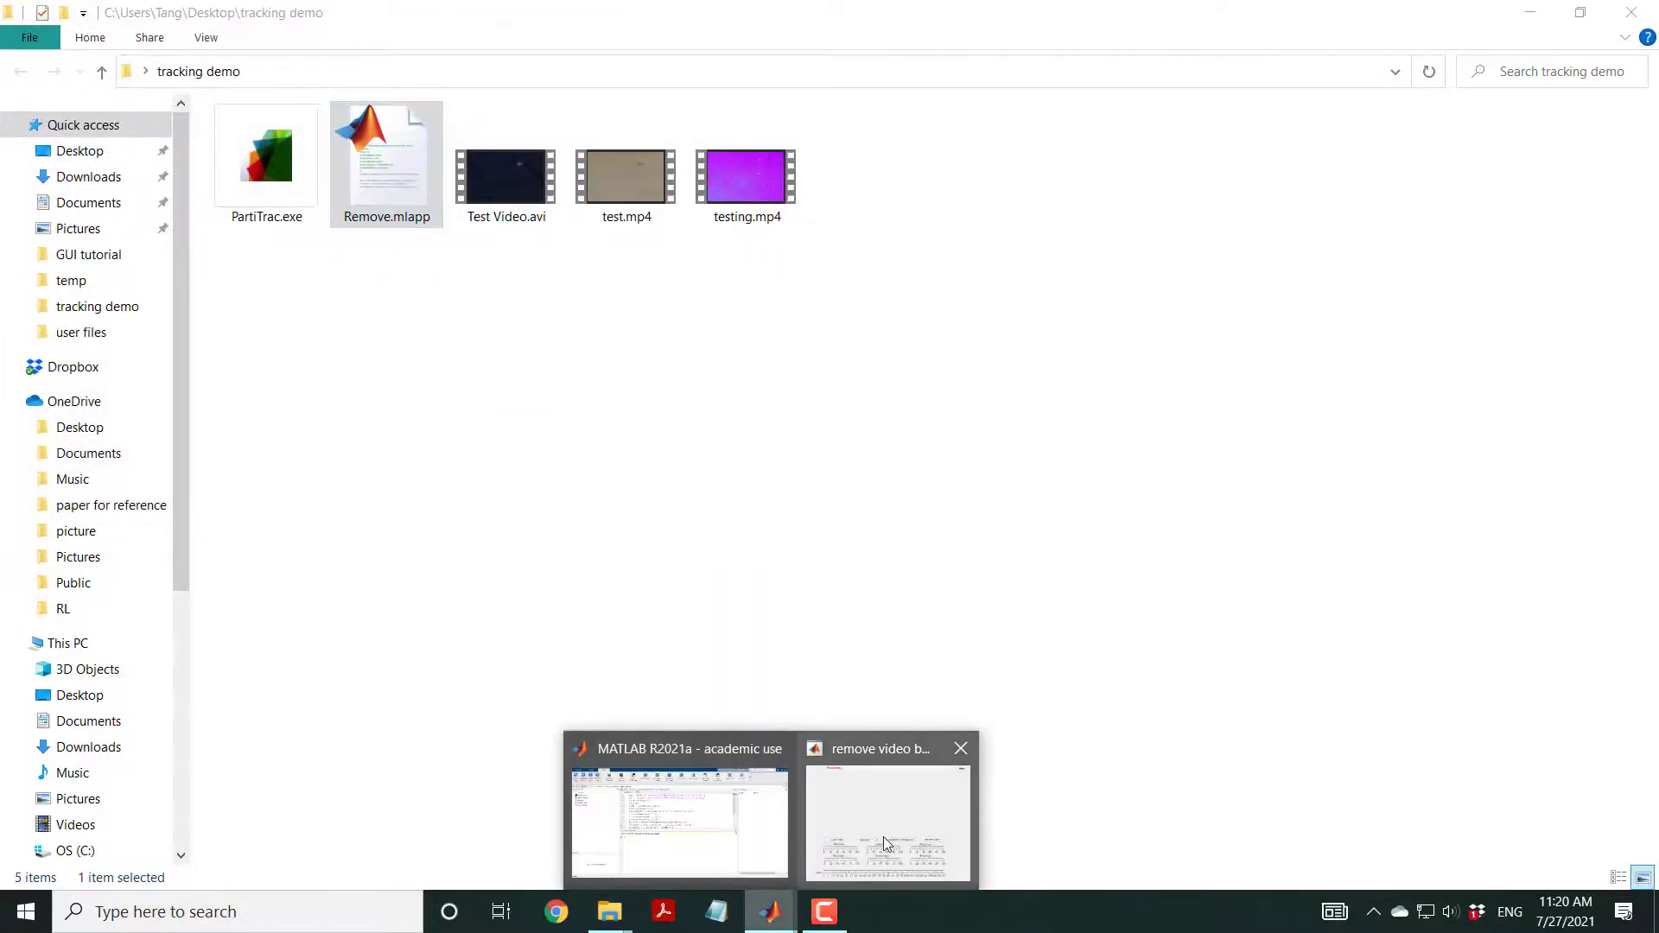
{"action": "left_click", "coordinate": [859, 821]}
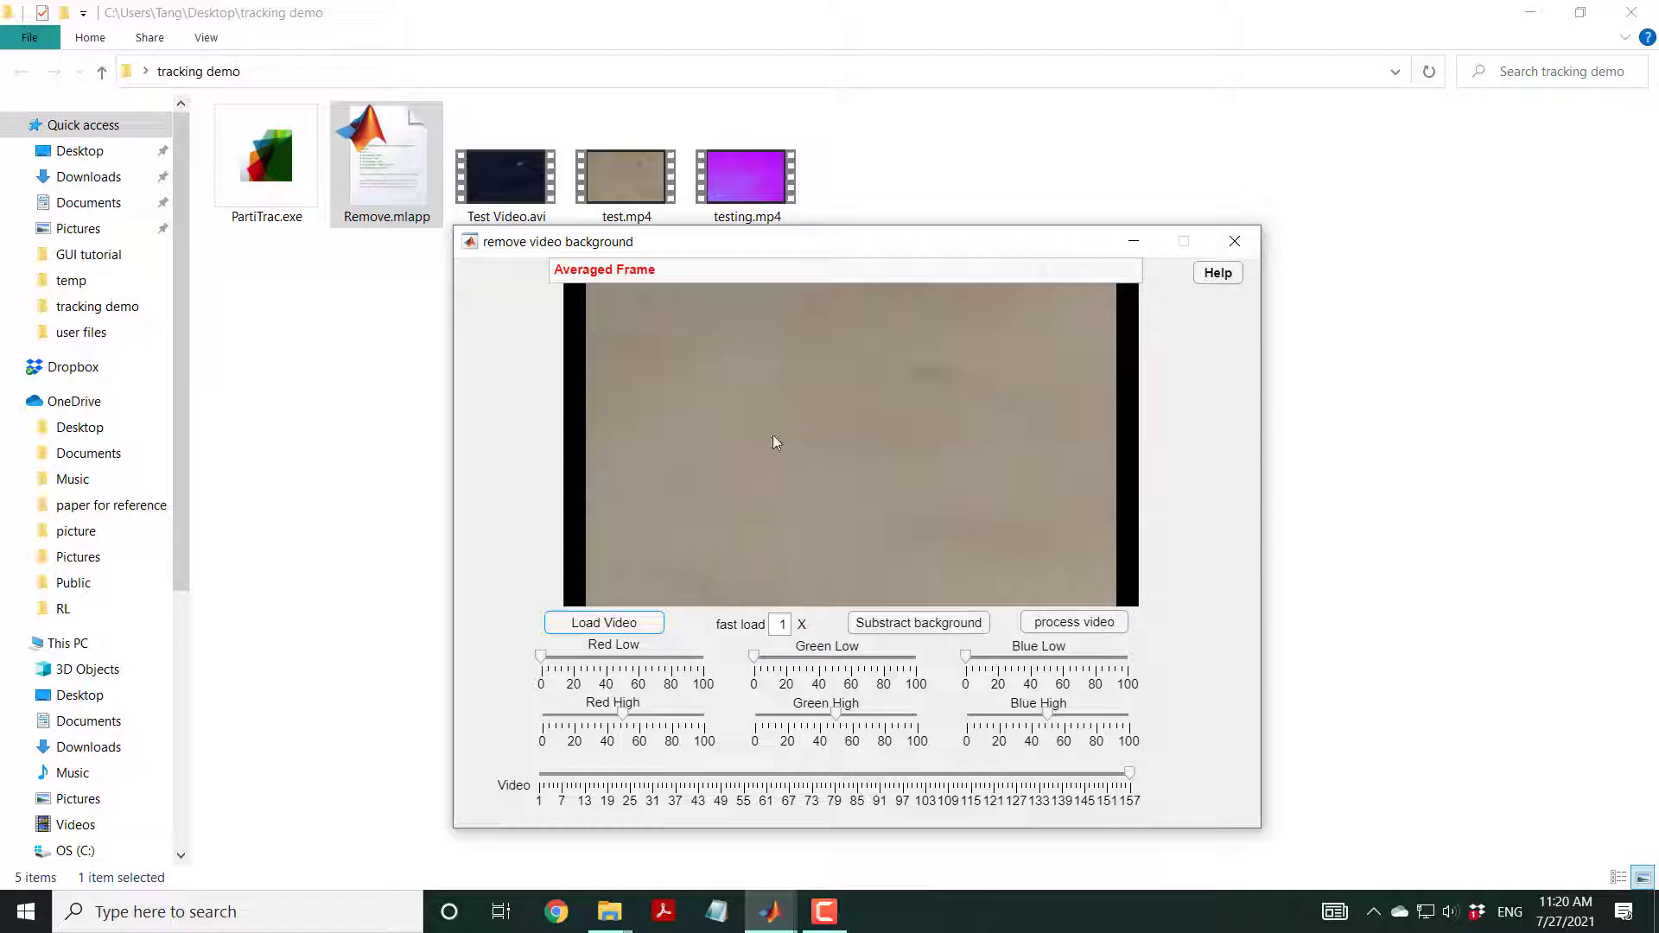
- Subtract the background from the loaded video and preview the result near frame 21
{"action": "left_click", "coordinate": [917, 624]}
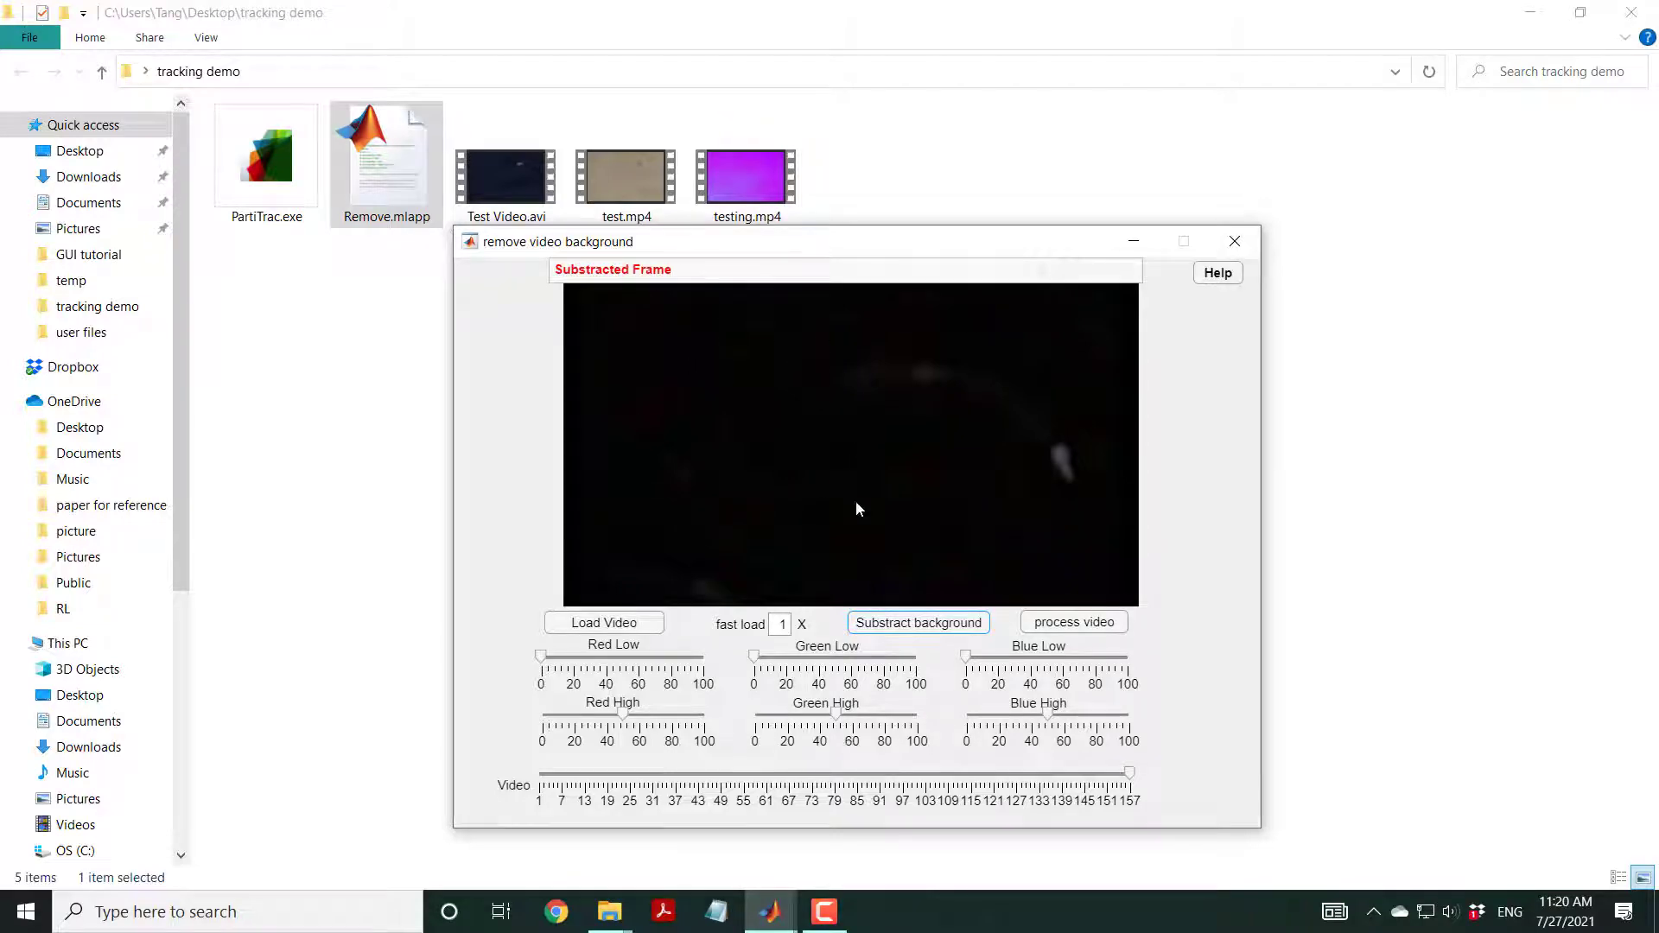
{"action": "left_click_drag", "start_coordinate": [1130, 774], "coordinate": [613, 775]}
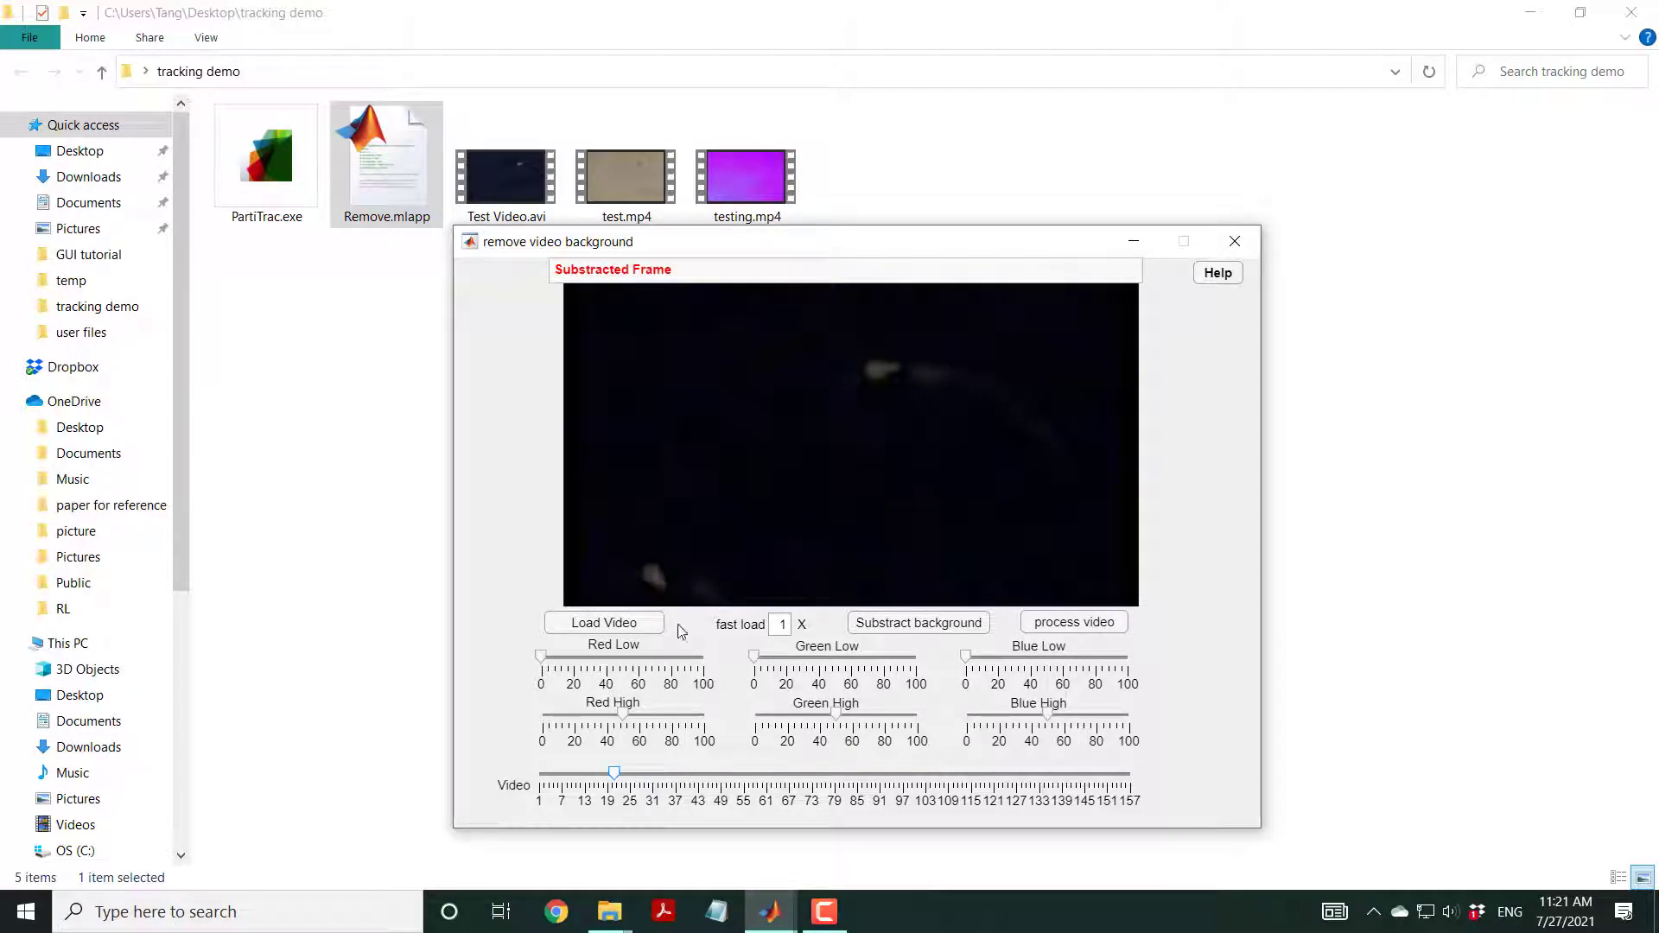
- Raise the red, green and blue high limits to 100
{"action": "left_click_drag", "start_coordinate": [623, 717], "coordinate": [705, 718]}
{"action": "left_click_drag", "start_coordinate": [842, 719], "coordinate": [1143, 726]}
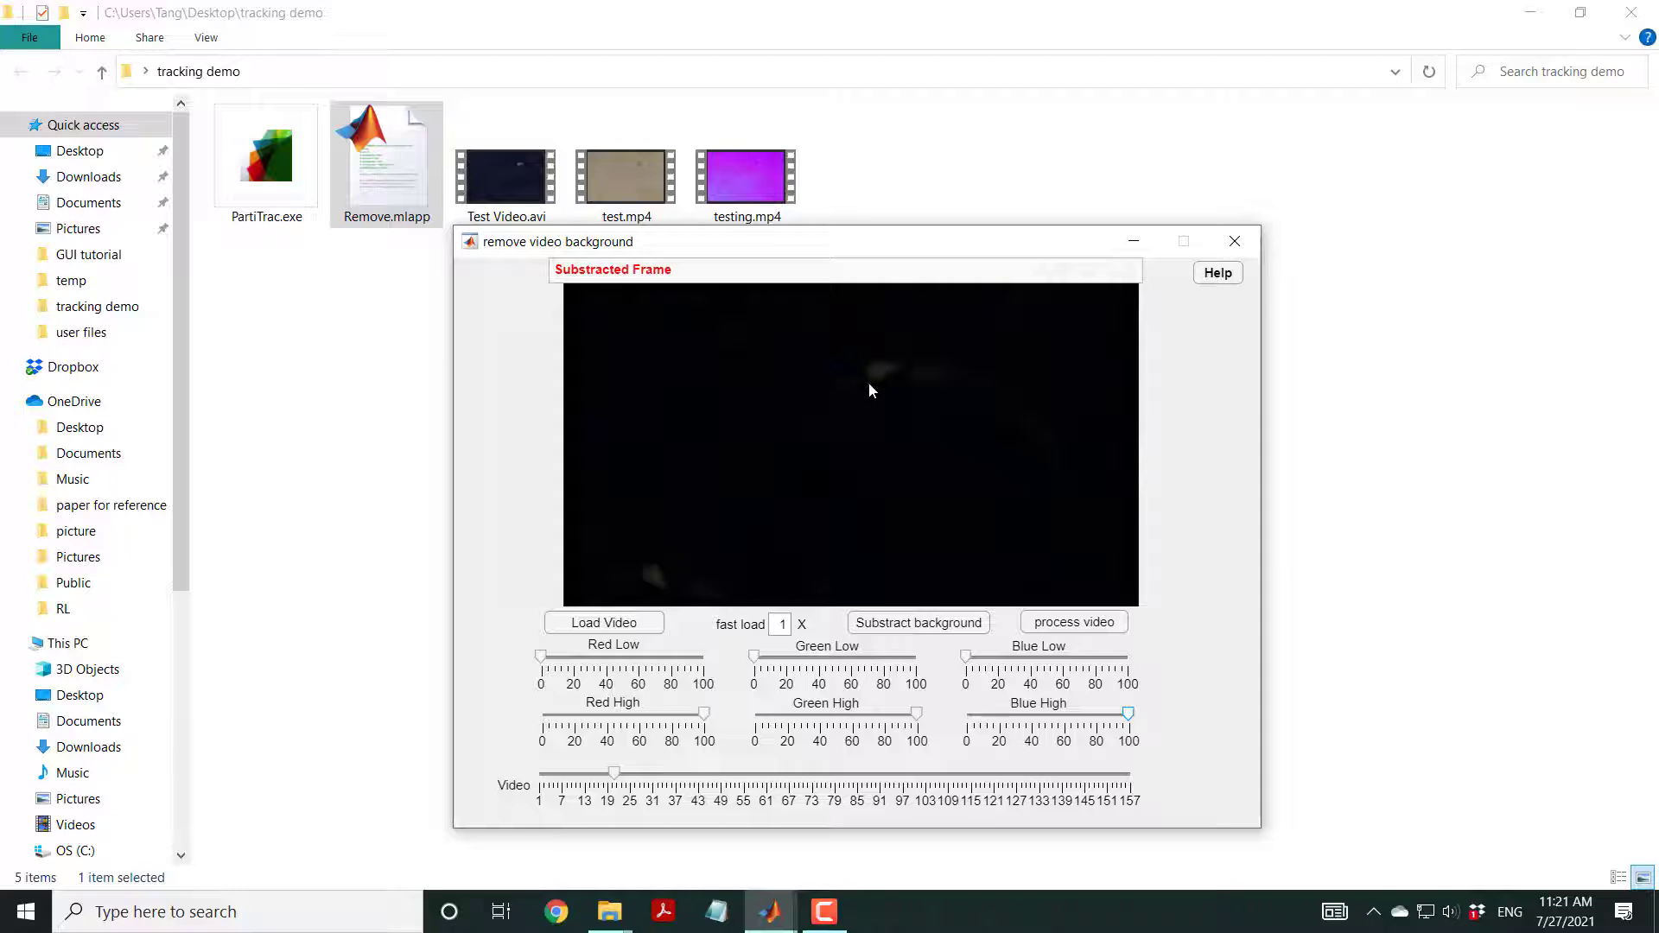
- Lower the high limits to about 42 for red, 39 for green and 43 for blue, keeping the red and green low limits at 0
{"action": "left_click_drag", "start_coordinate": [704, 714], "coordinate": [632, 721]}
{"action": "left_click_drag", "start_coordinate": [916, 715], "coordinate": [835, 726]}
{"action": "left_click_drag", "start_coordinate": [1128, 715], "coordinate": [1081, 718]}
{"action": "left_click_drag", "start_coordinate": [1082, 716], "coordinate": [1035, 717]}
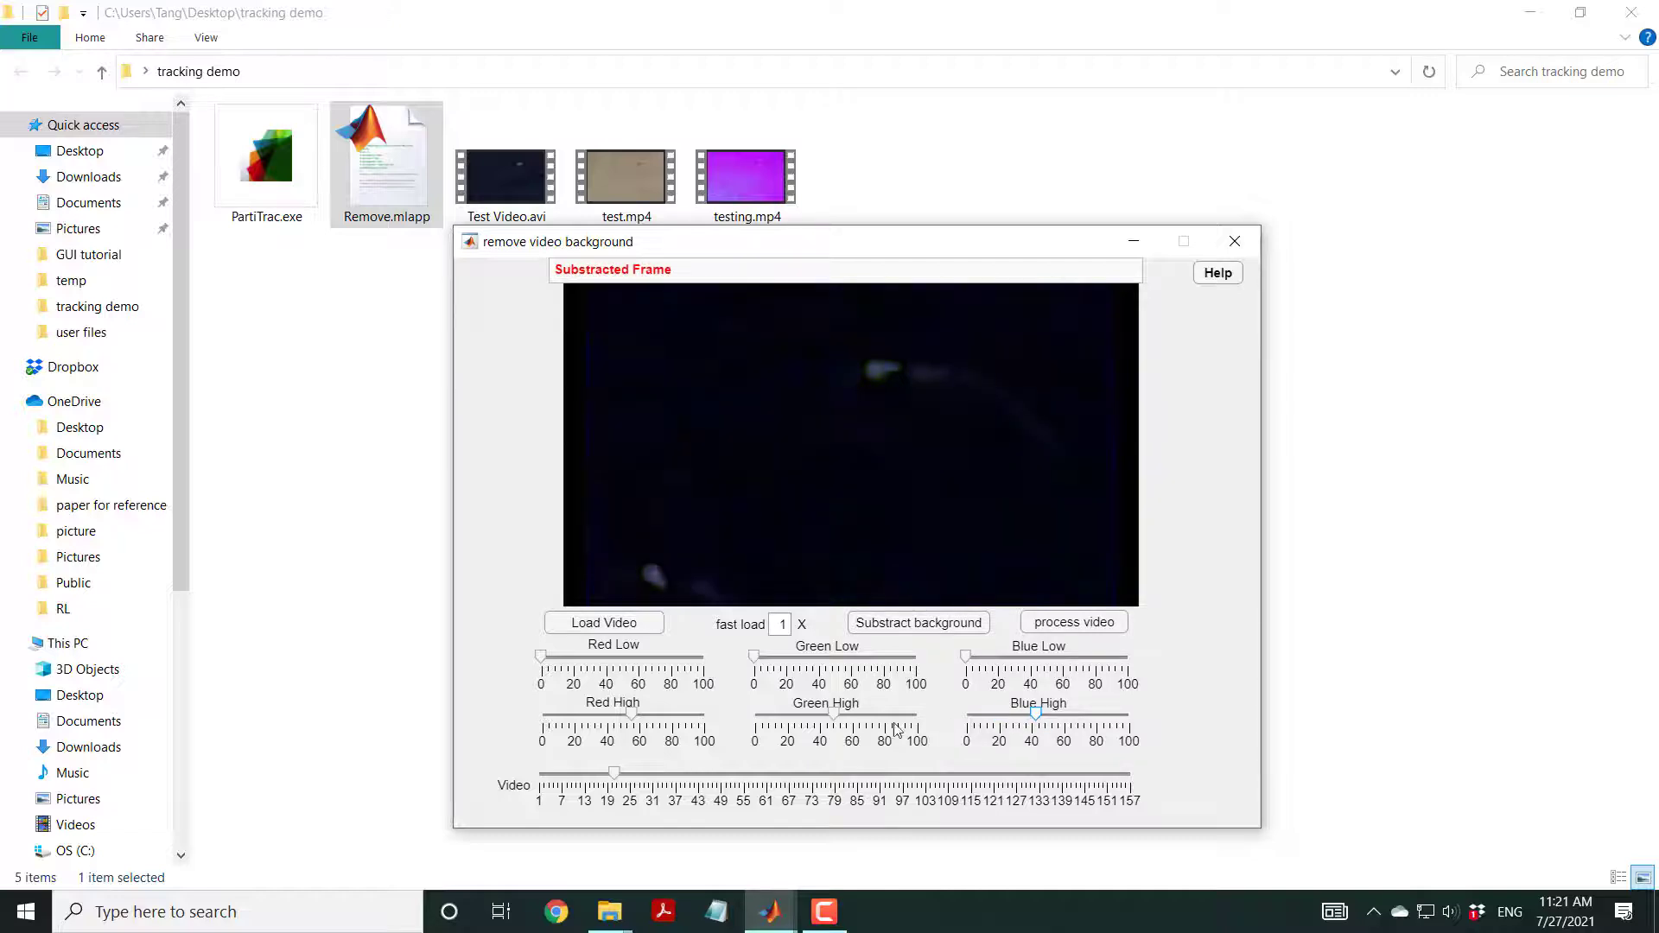
{"action": "left_click_drag", "start_coordinate": [834, 715], "coordinate": [818, 722]}
{"action": "left_click_drag", "start_coordinate": [631, 717], "coordinate": [611, 719]}
{"action": "left_click_drag", "start_coordinate": [541, 657], "coordinate": [538, 658]}
{"action": "left_click_drag", "start_coordinate": [757, 657], "coordinate": [748, 656]}
- Process the video into a saved file and move the background-removal window down to uncover the folder's files
{"action": "left_click", "coordinate": [1070, 624]}
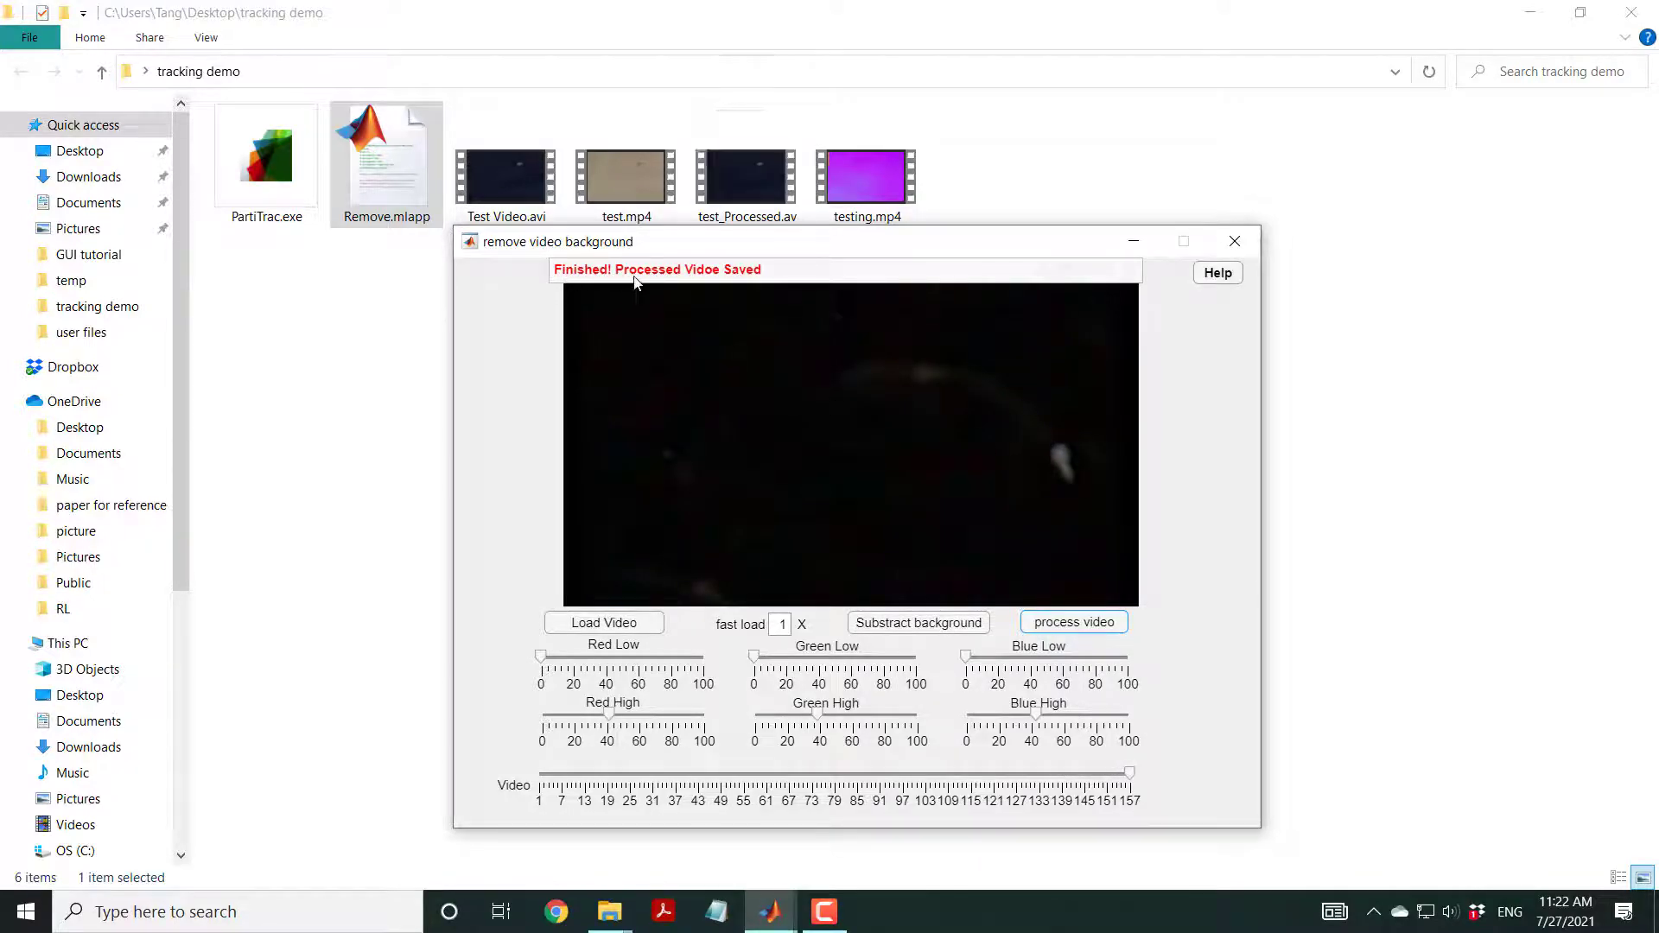
{"action": "left_click_drag", "start_coordinate": [832, 241], "coordinate": [838, 318]}
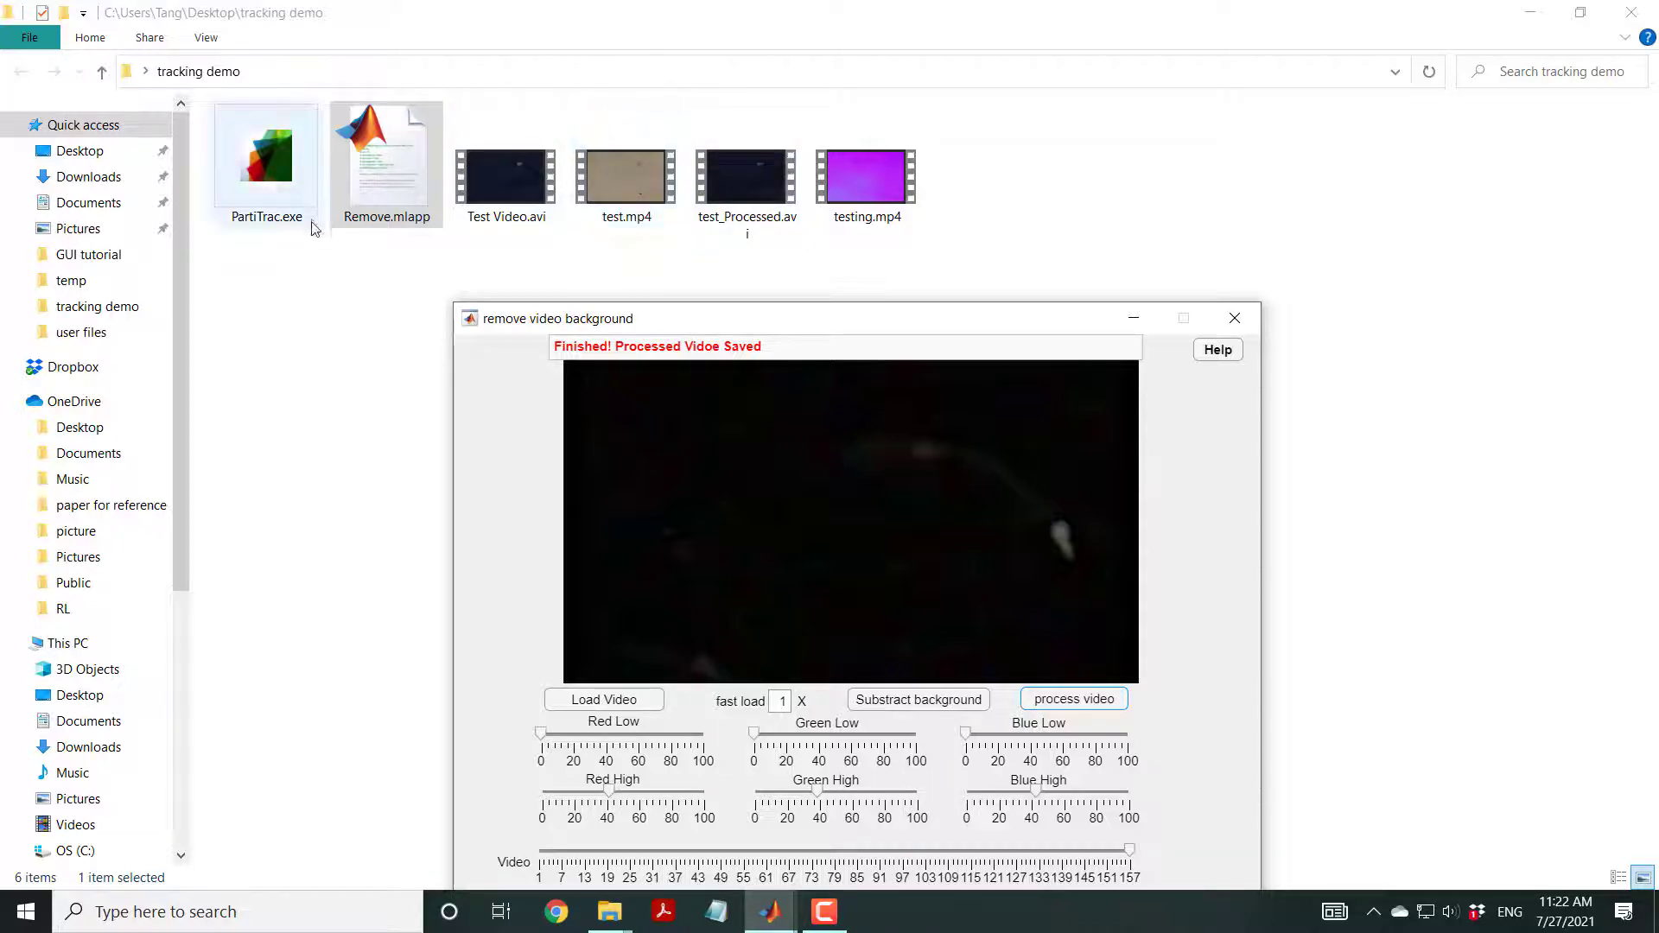
{"action": "left_click_drag", "start_coordinate": [833, 326], "coordinate": [823, 275]}
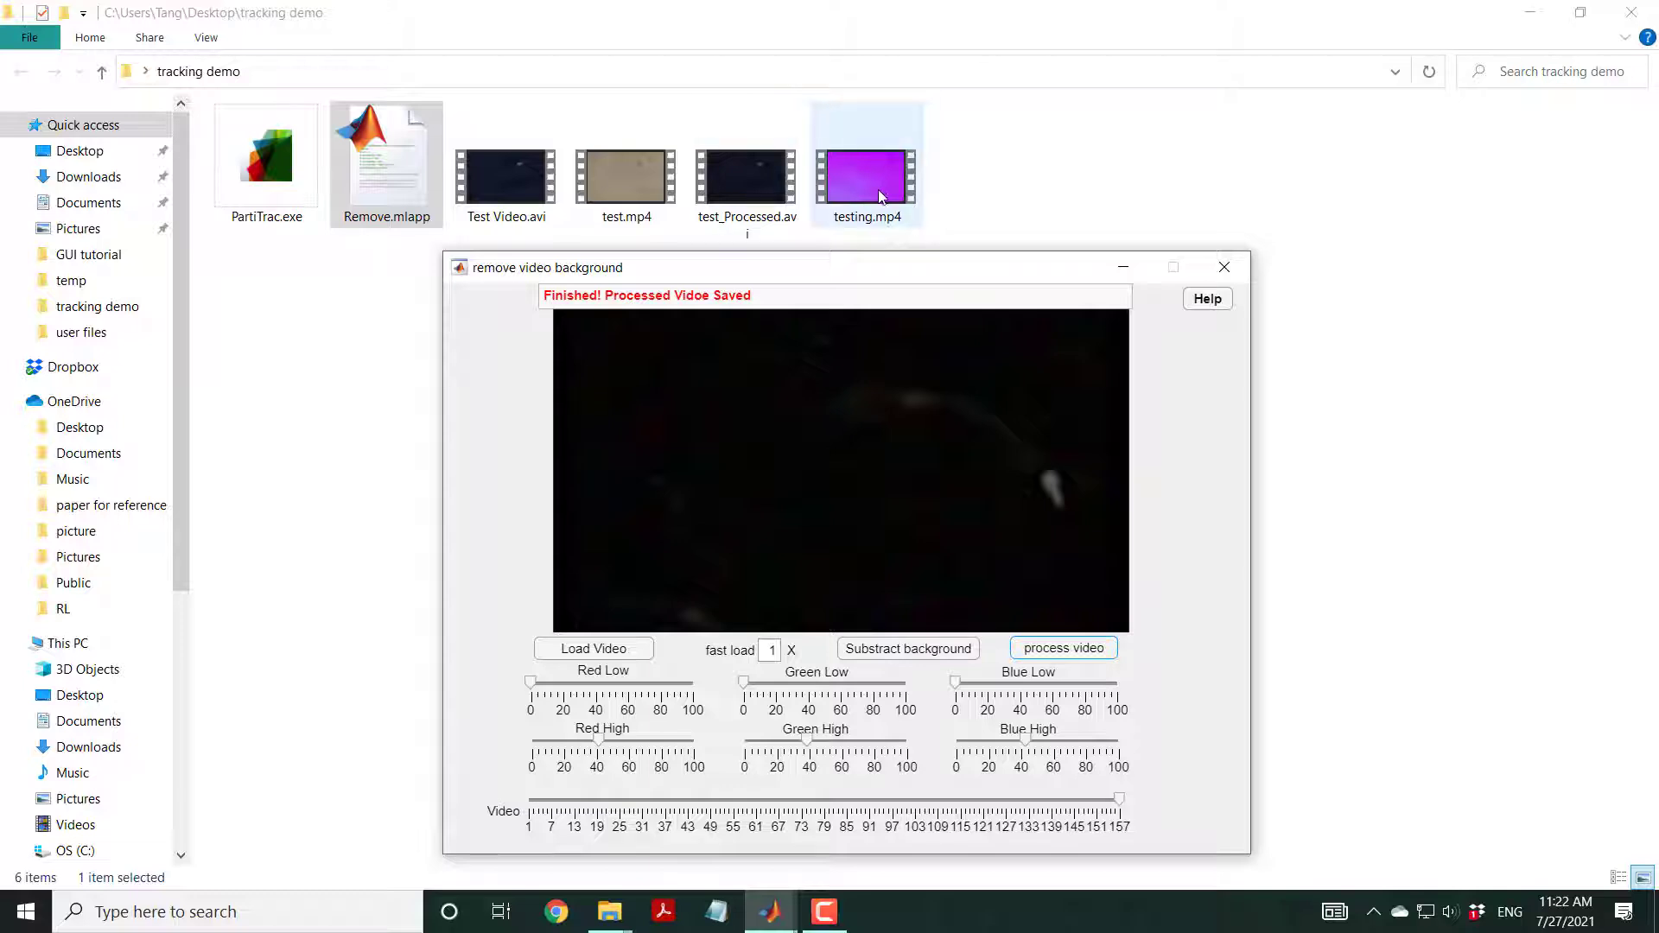
{"action": "left_click", "coordinate": [894, 210]}
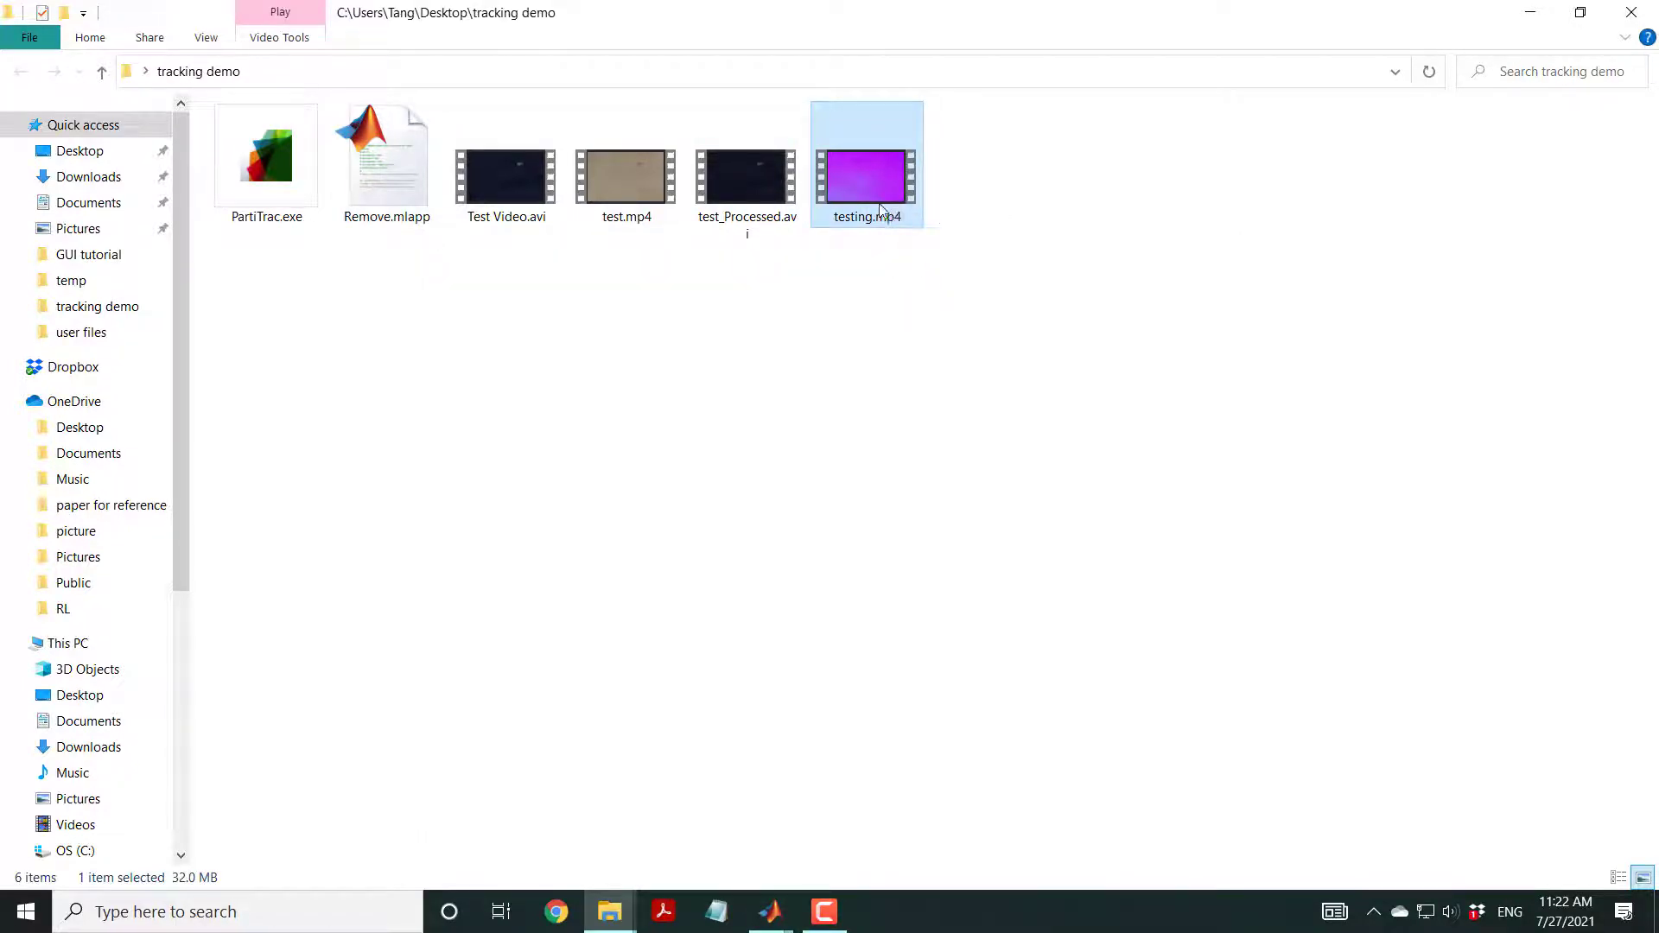
{"action": "mouse_move", "coordinate": [759, 915]}
{"action": "left_click", "coordinate": [856, 732]}
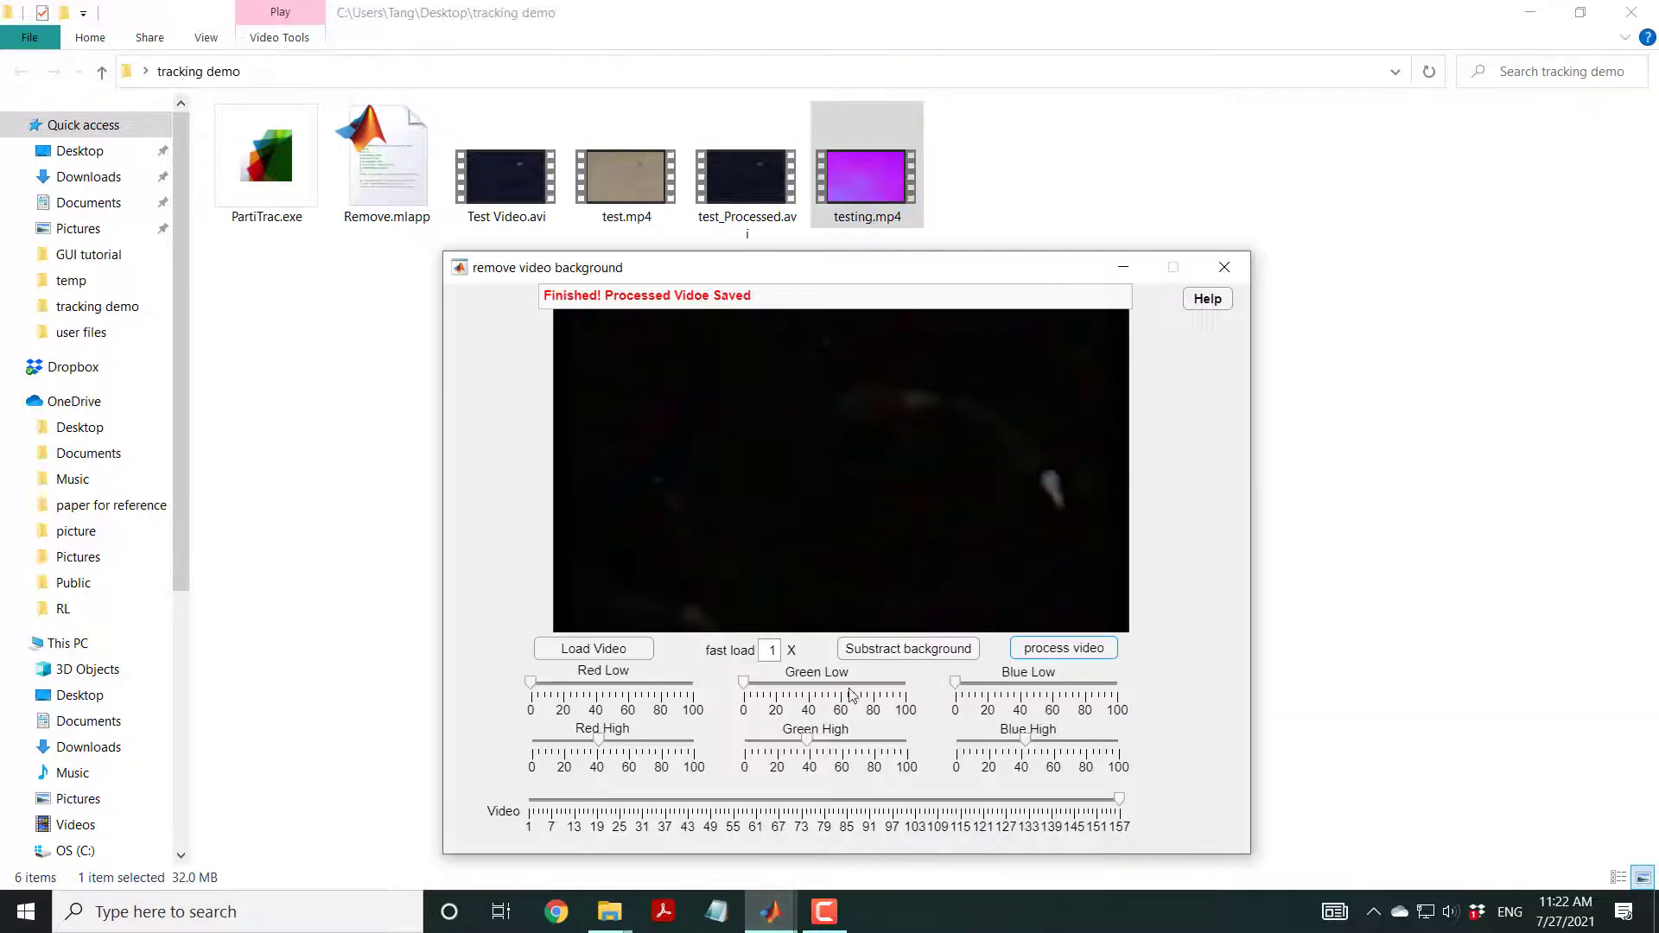
{"action": "left_click", "coordinate": [603, 655]}
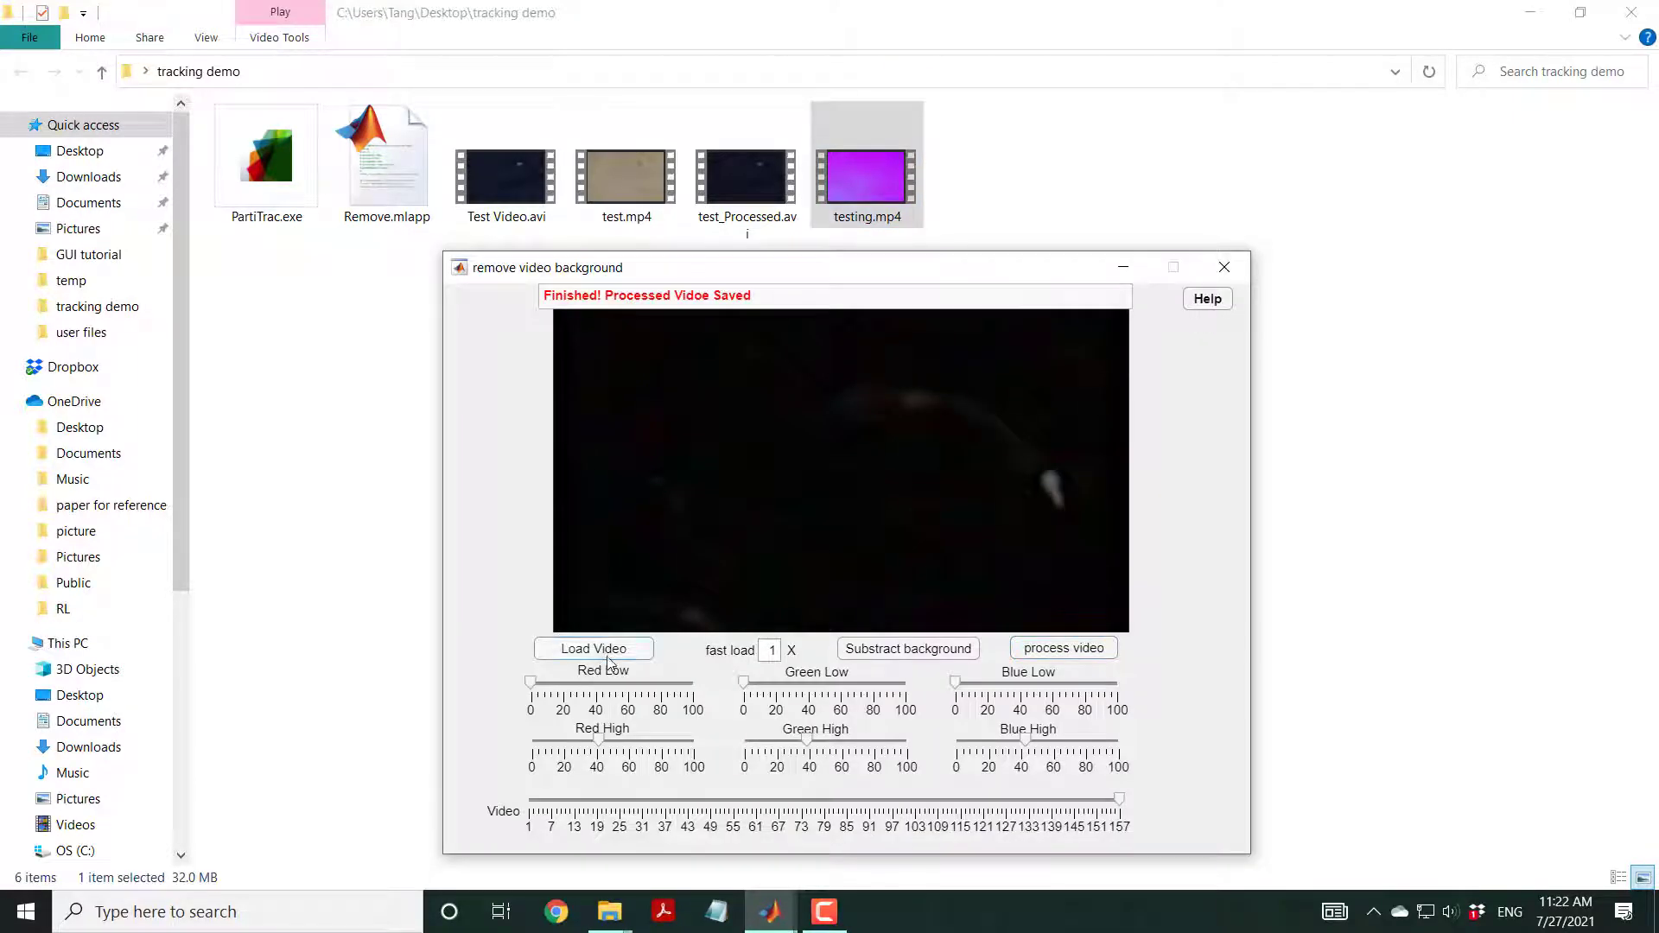
{"action": "left_click", "coordinate": [635, 246]}
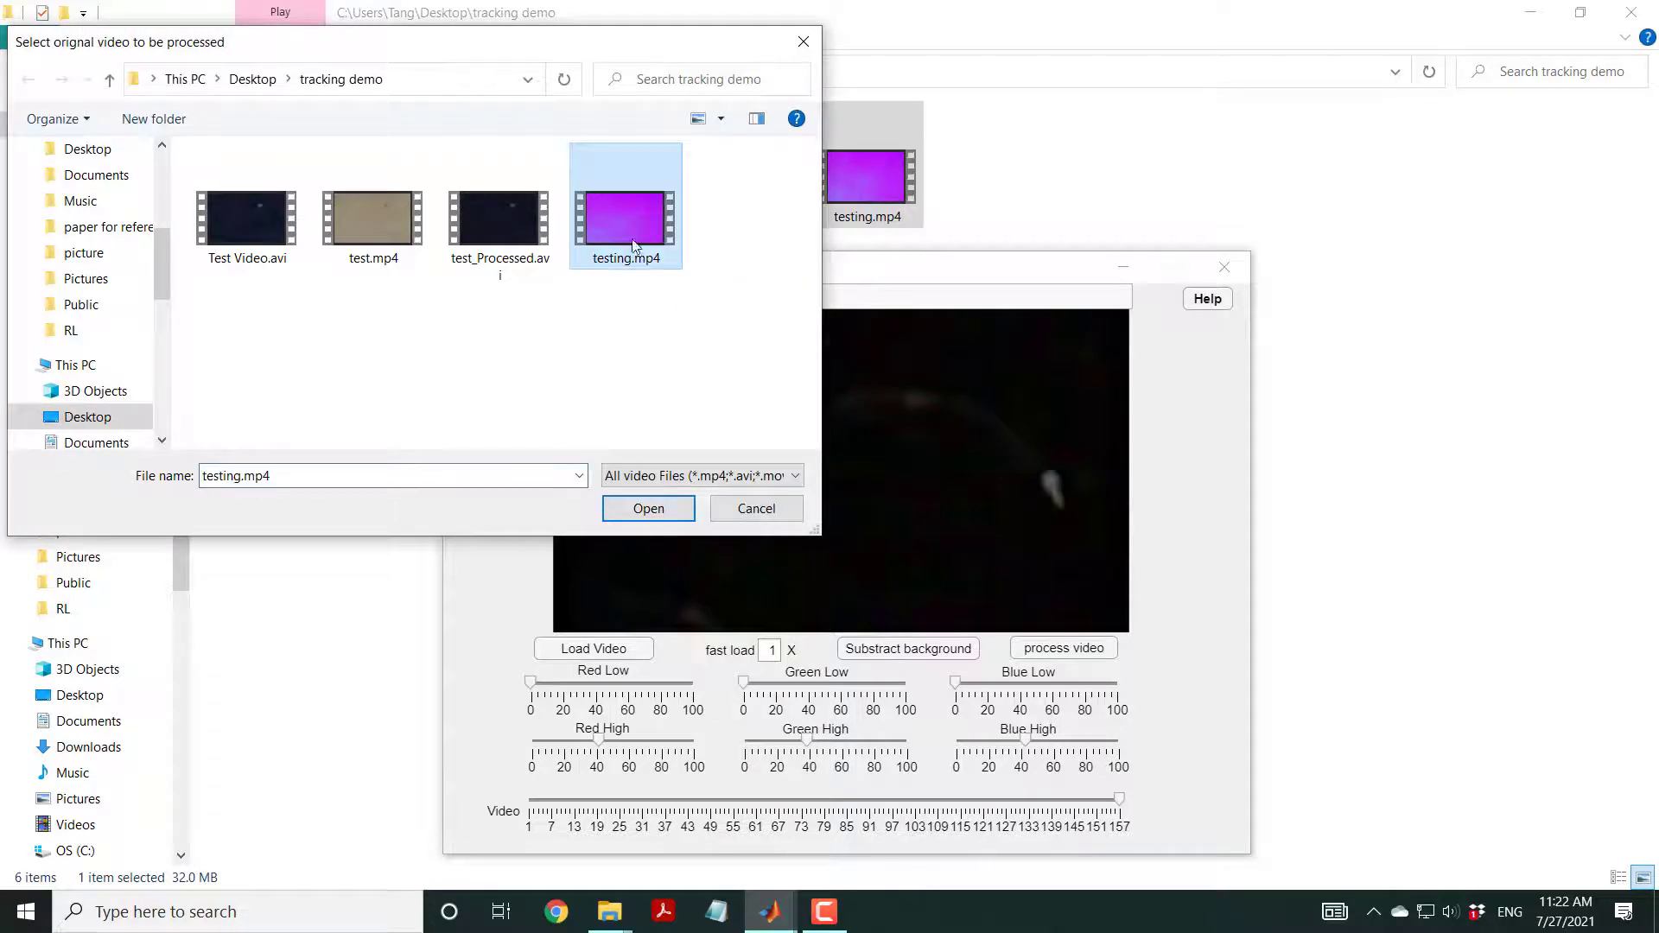
{"action": "left_click", "coordinate": [755, 514]}
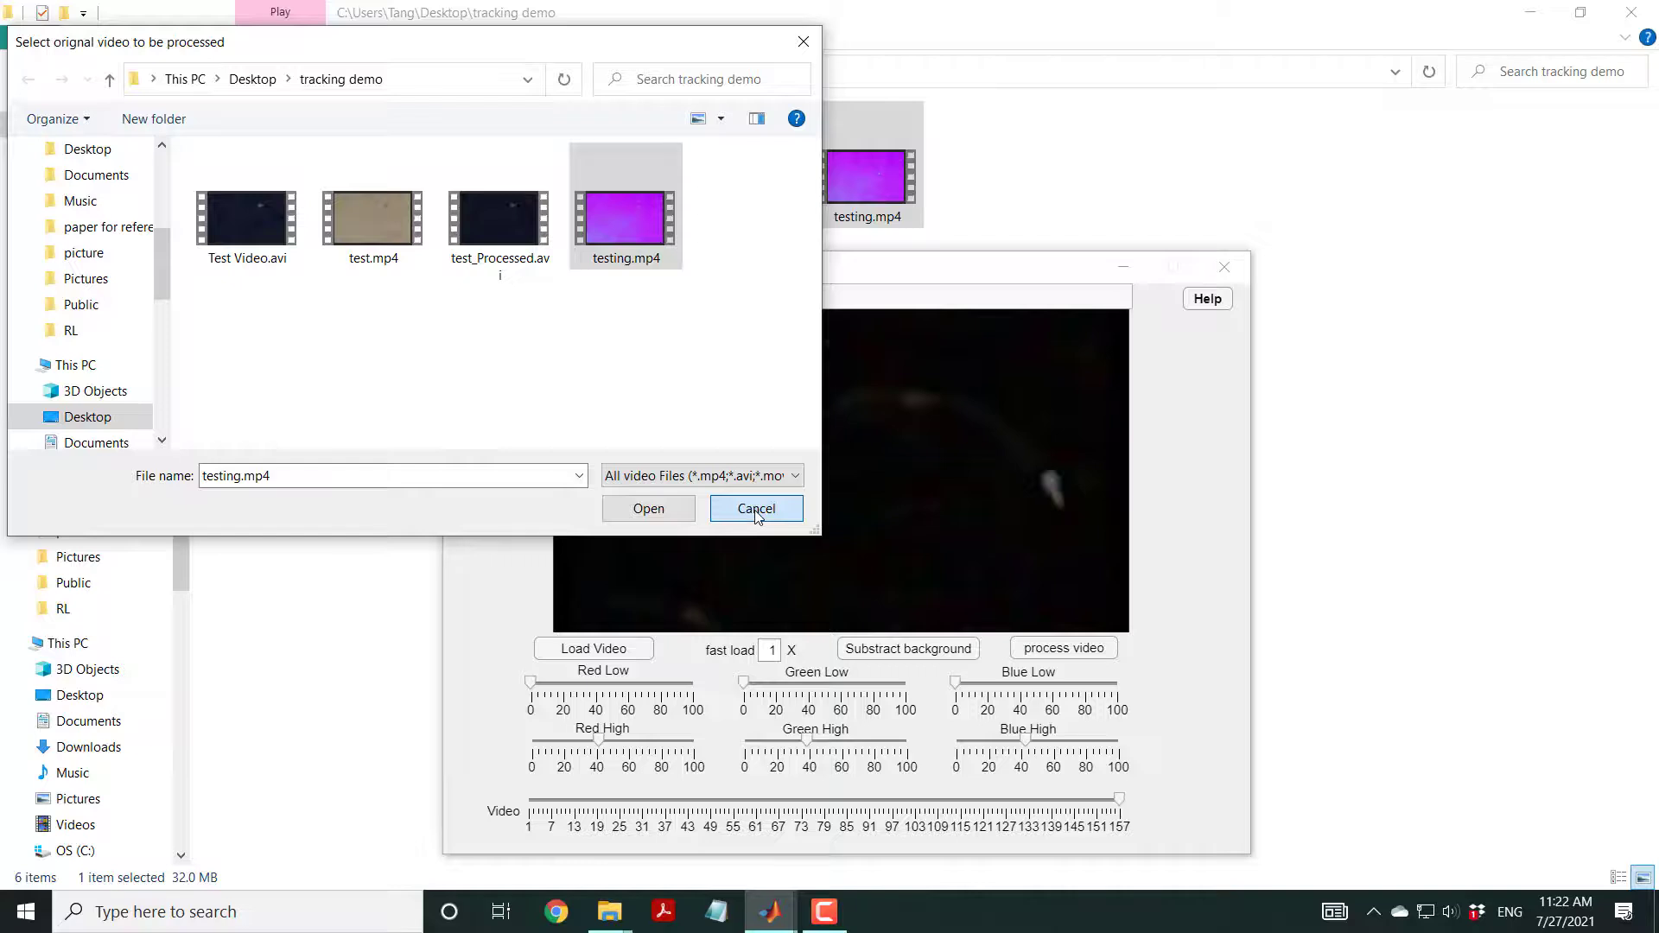
- Set the fast load factor to 10, load testing.mp4 and return to the background-removal window
{"action": "mouse_move", "coordinate": [769, 912]}
{"action": "left_click", "coordinate": [893, 822]}
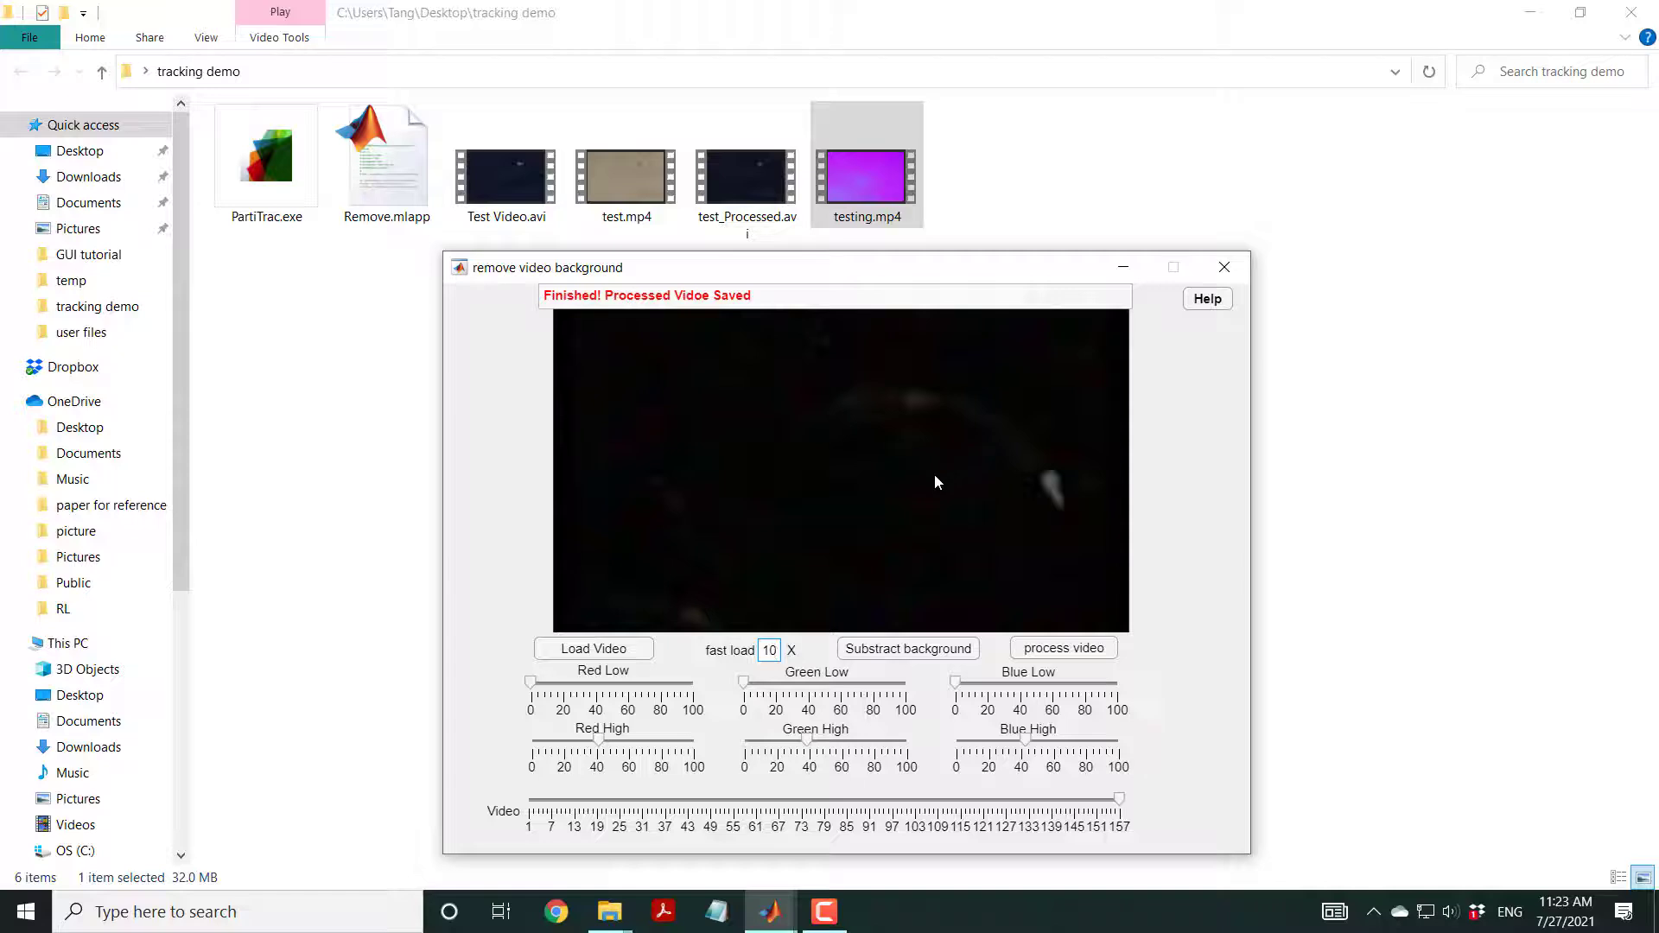
{"action": "left_click", "coordinate": [769, 627]}
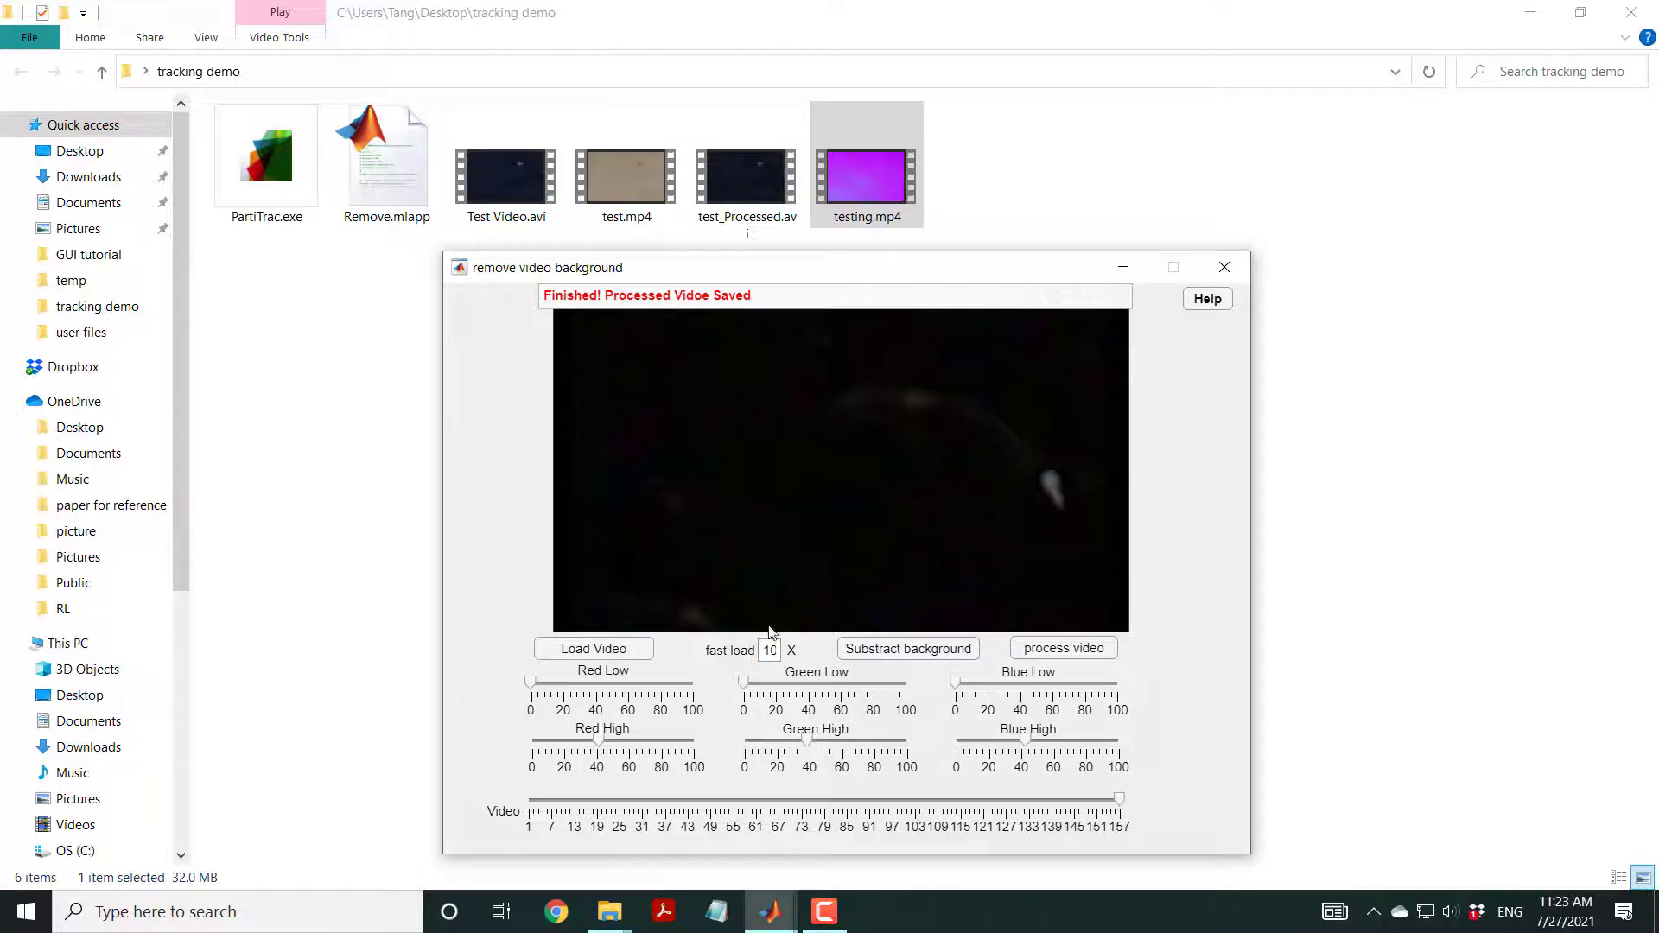
{"action": "left_click", "coordinate": [585, 649]}
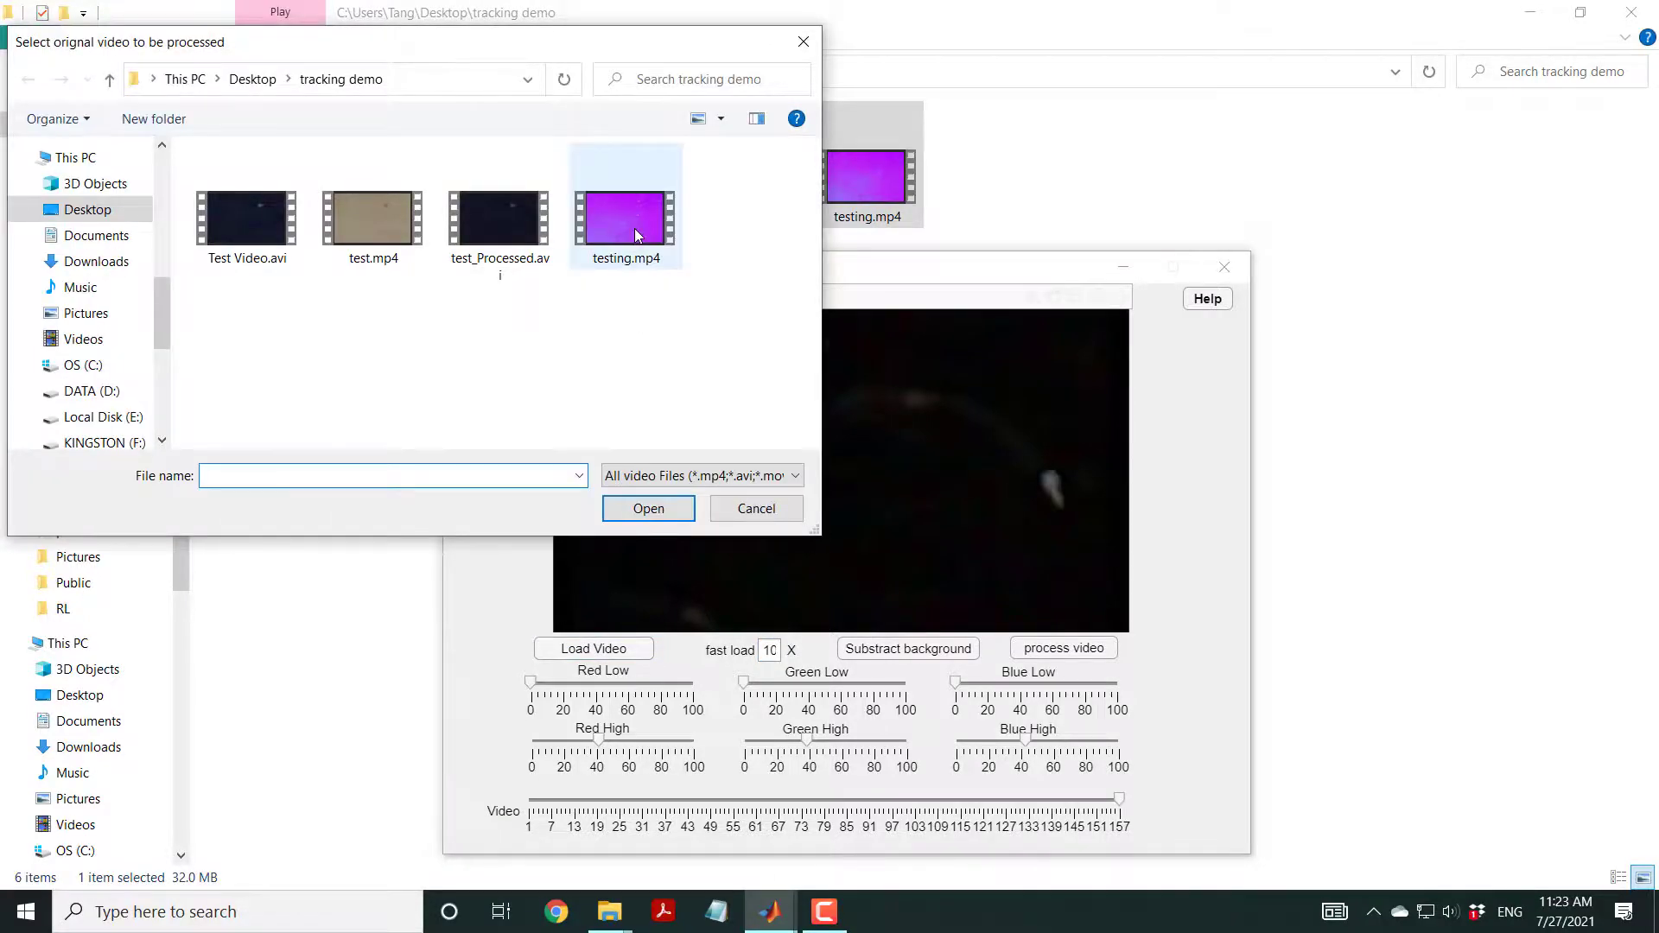
{"action": "double_click", "coordinate": [634, 231]}
{"action": "left_click", "coordinate": [790, 919]}
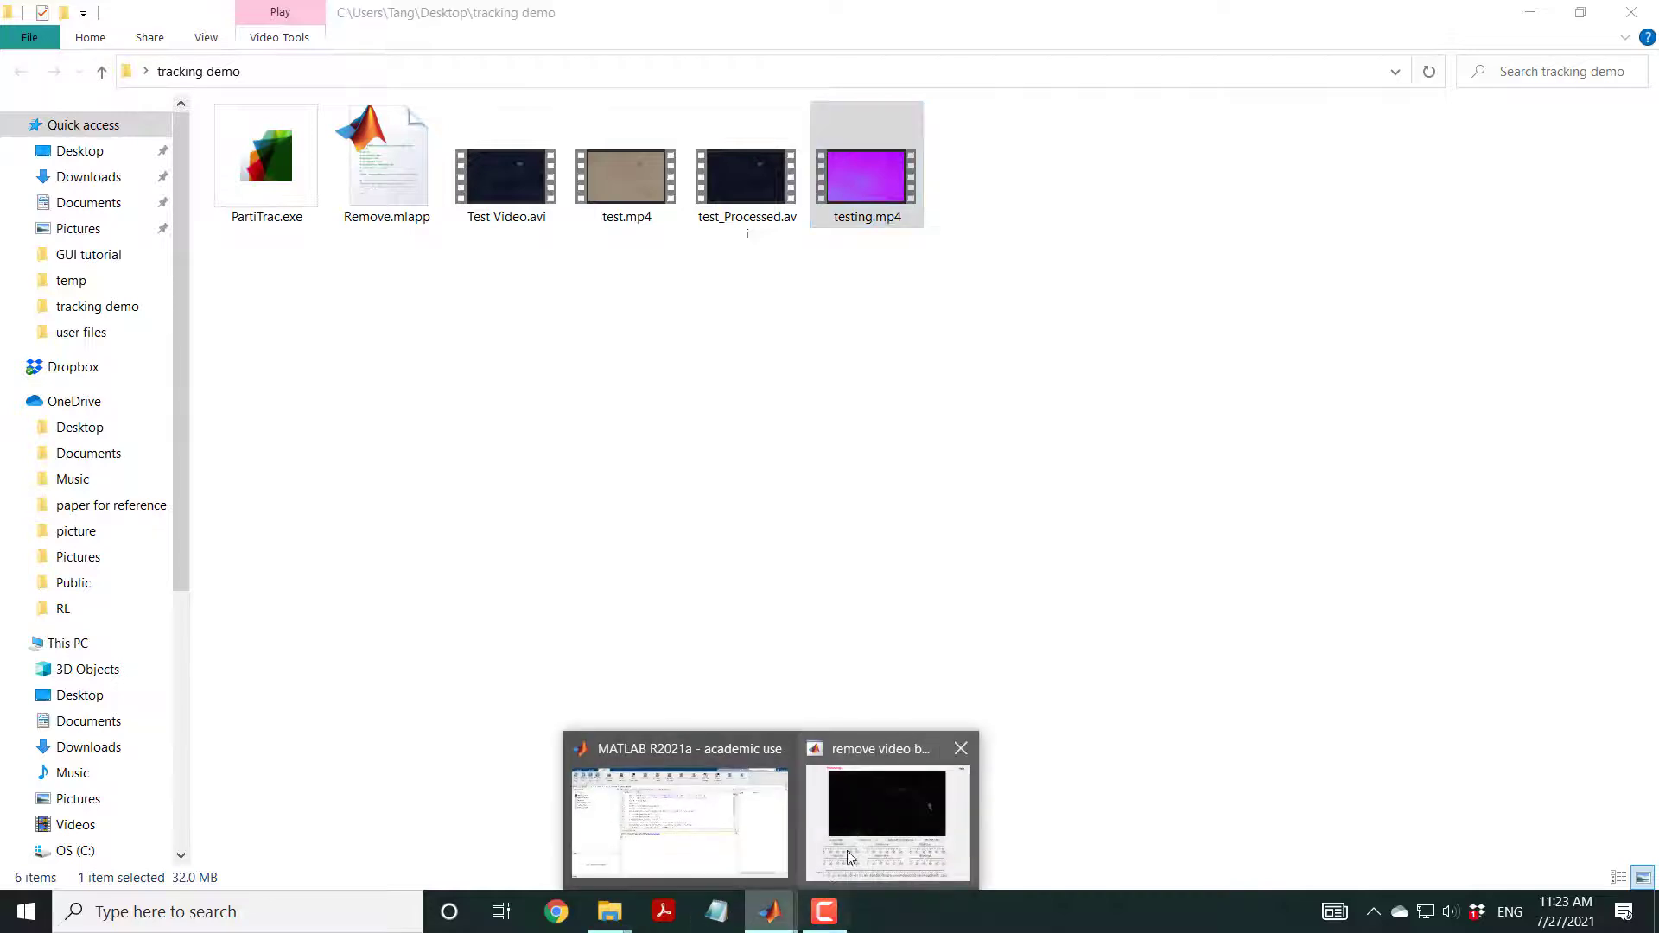
{"action": "left_click", "coordinate": [906, 868]}
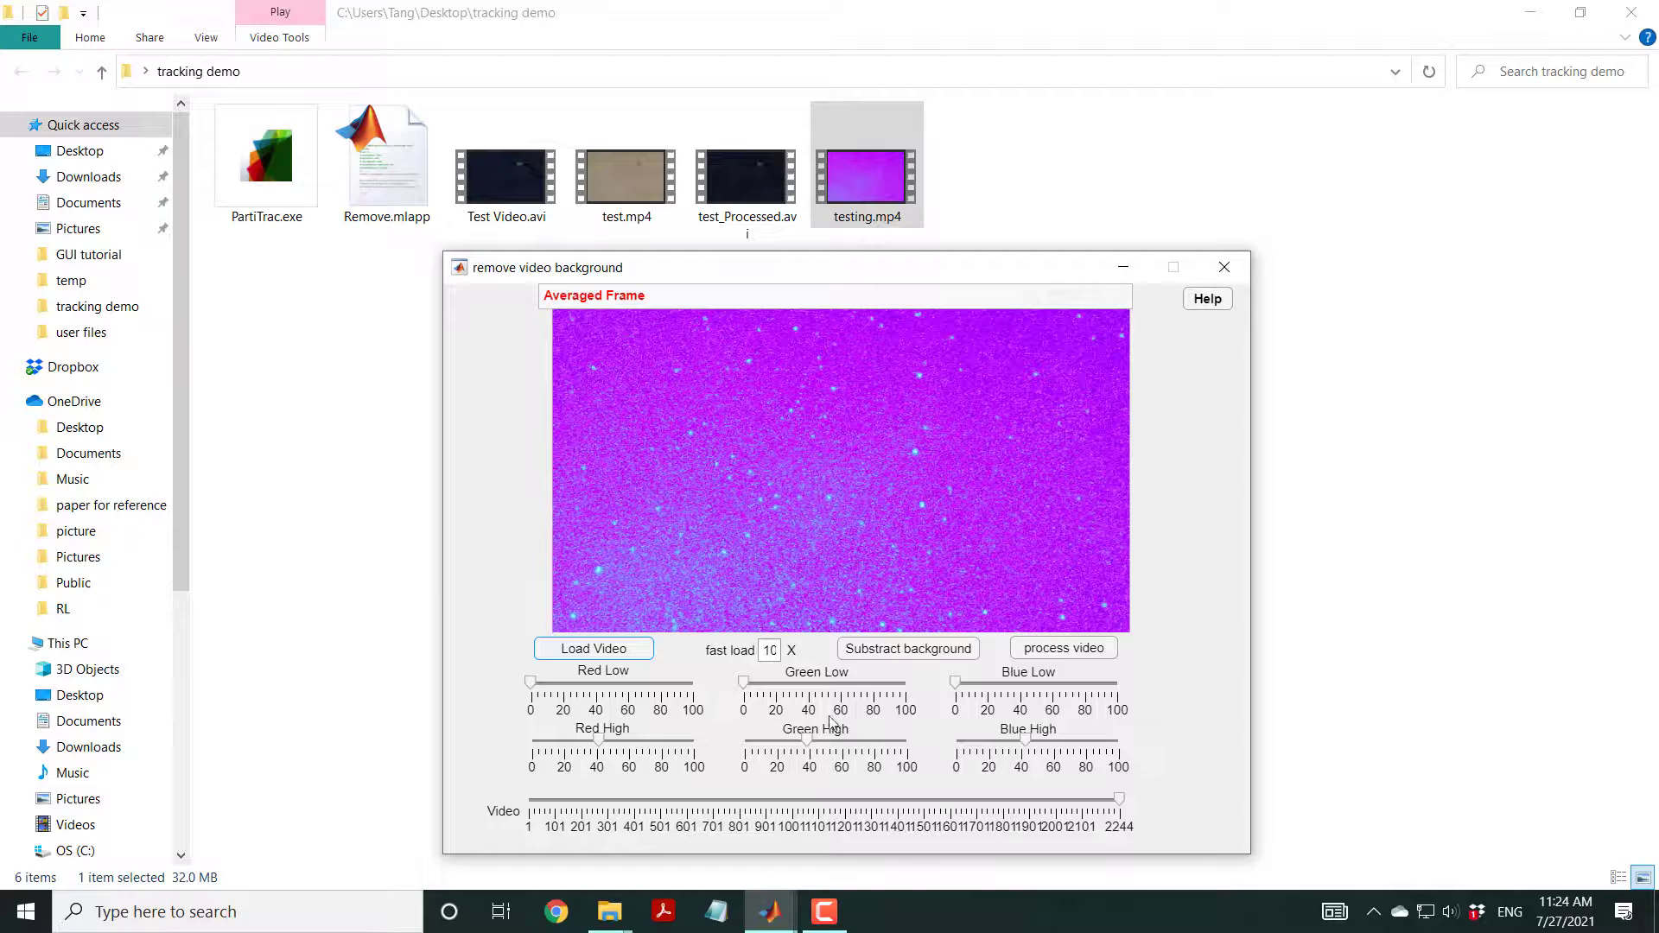
- Subtract the background from testing.mp4 and preview several frames, ending near frame 1110
{"action": "left_click", "coordinate": [883, 655]}
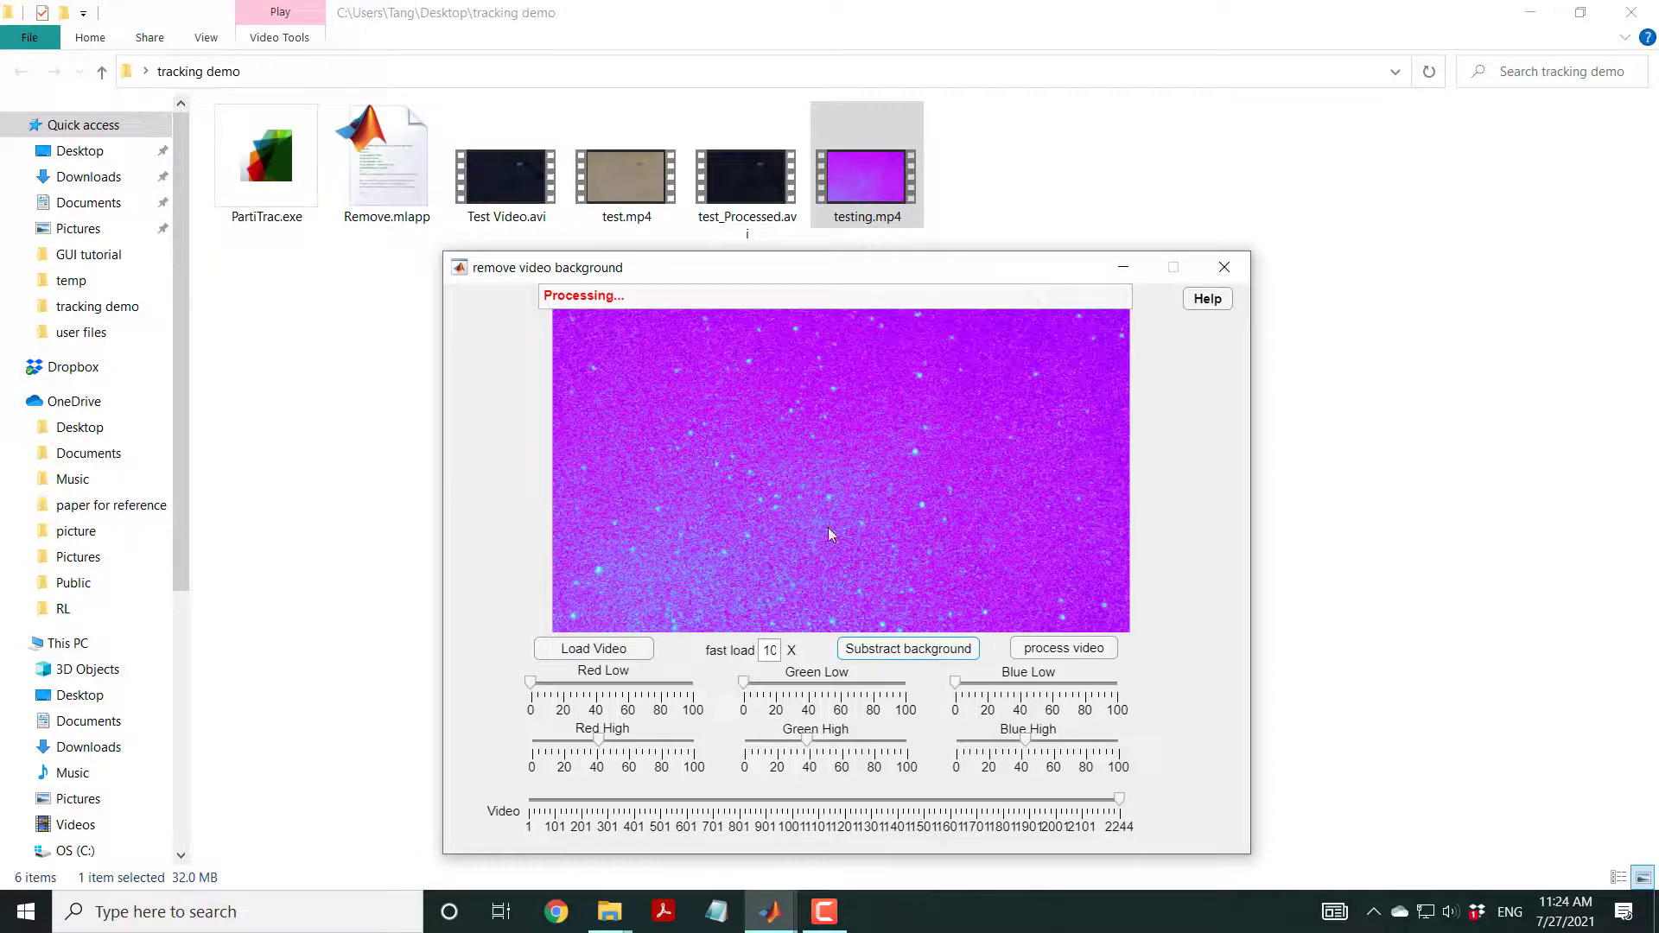
{"action": "left_click", "coordinate": [928, 800]}
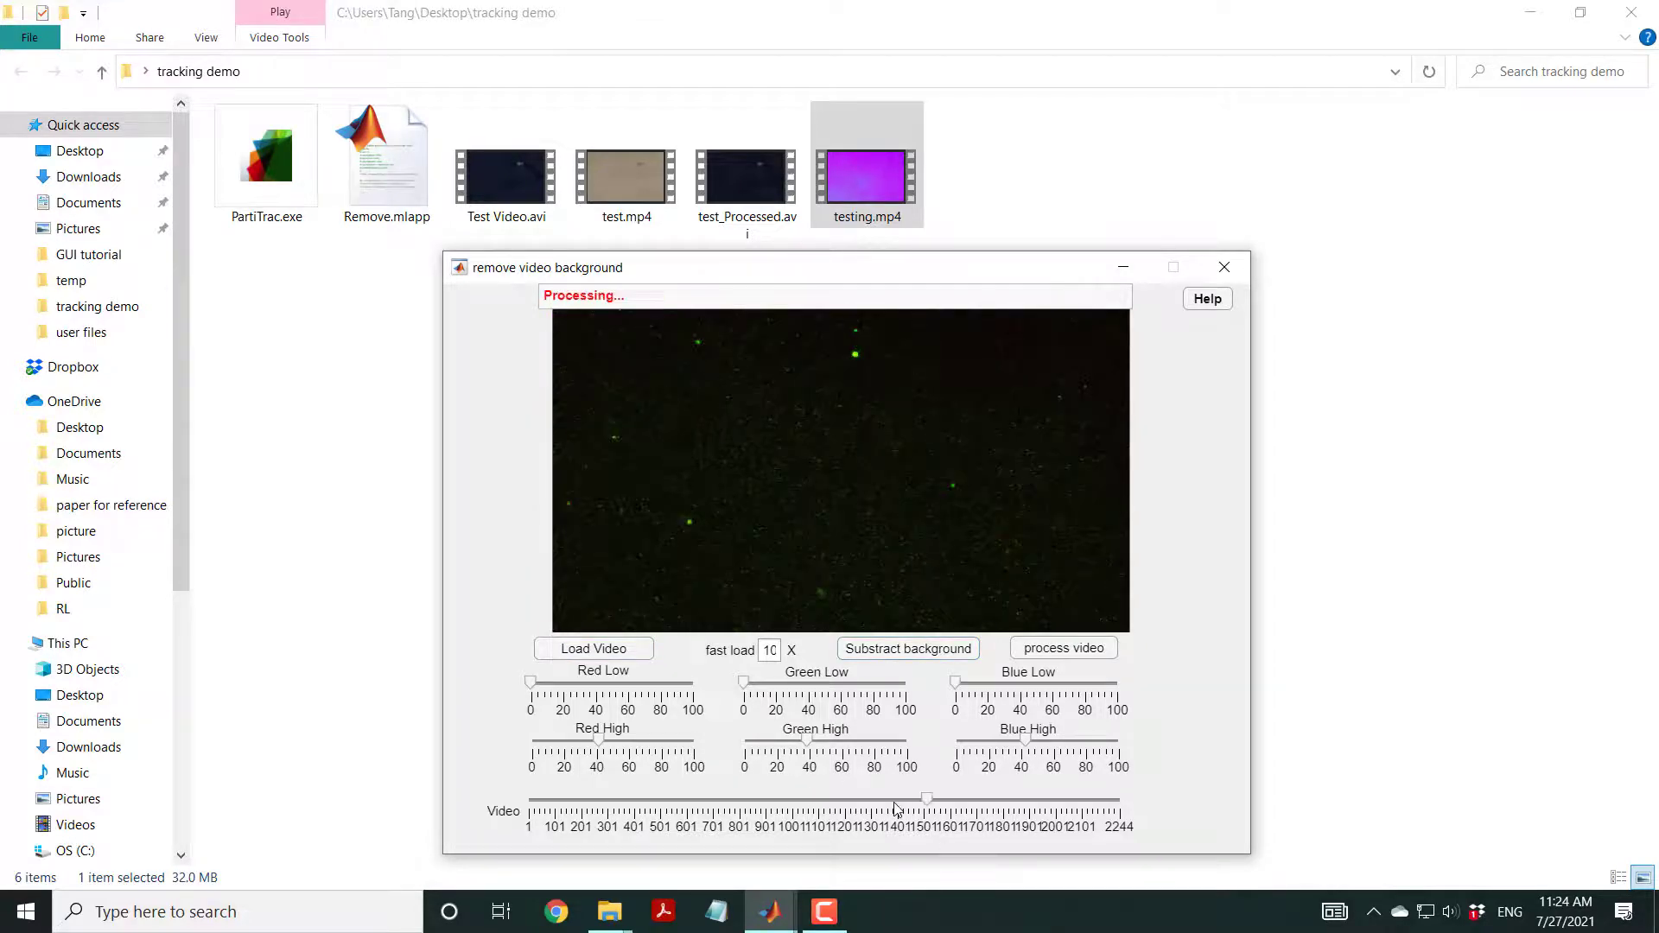
{"action": "left_click", "coordinate": [776, 800]}
{"action": "left_click", "coordinate": [822, 804]}
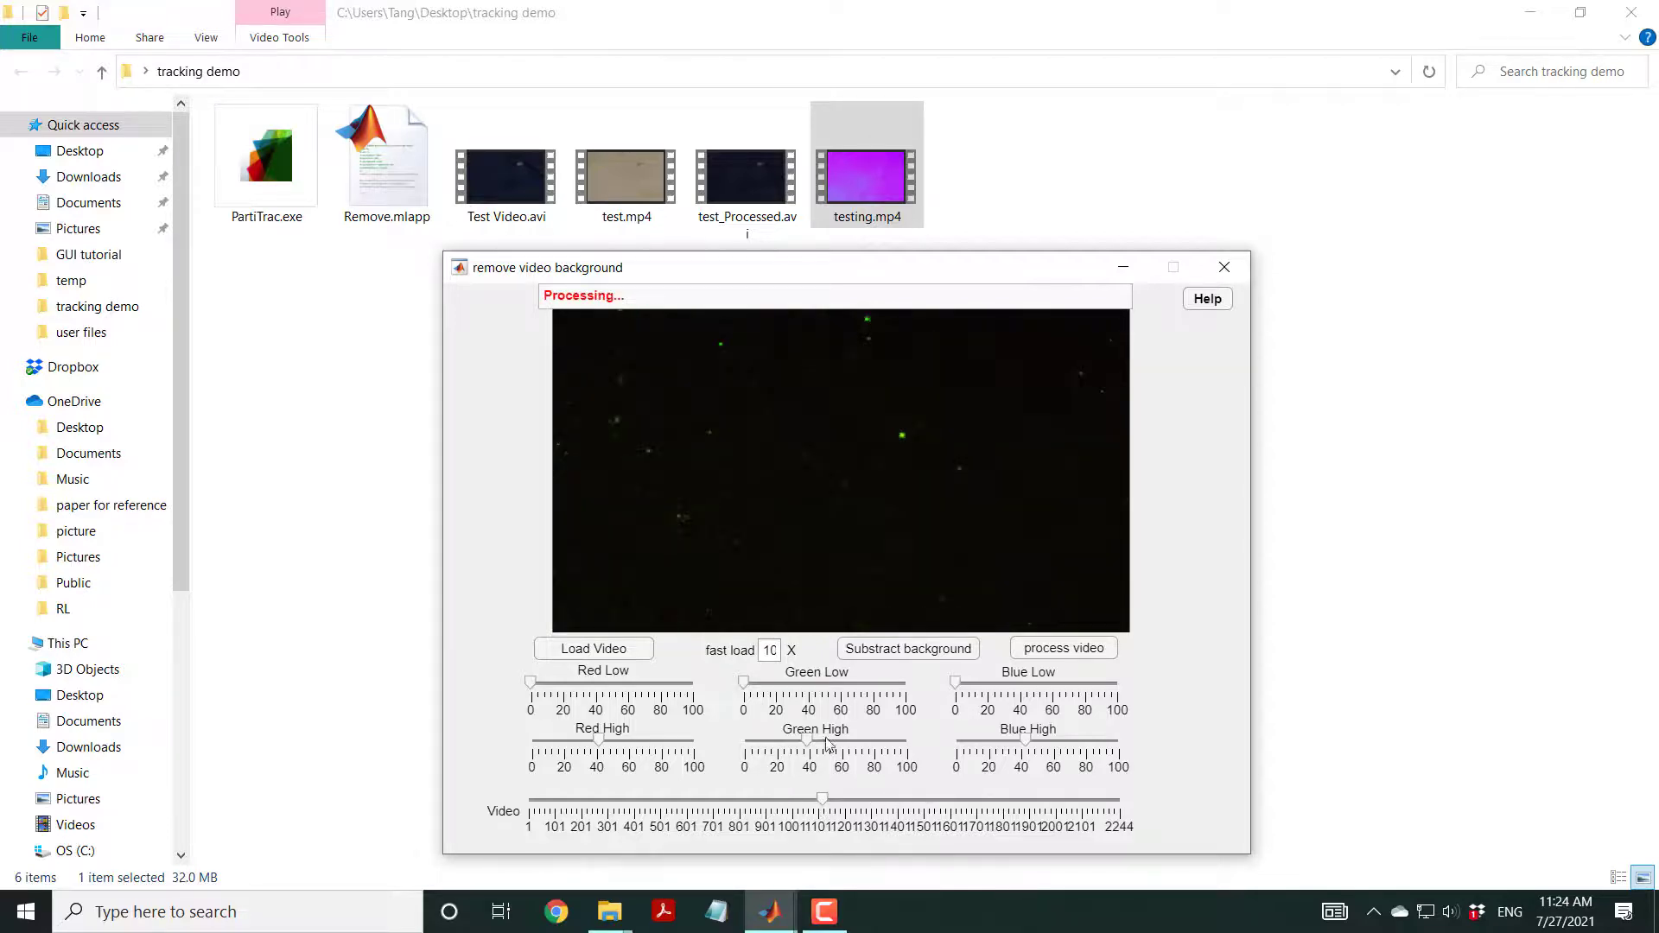
- Set the high limits to about 62 for green, 49 for red and 48 for blue, and preview a slightly later frame
{"action": "left_click_drag", "start_coordinate": [809, 742], "coordinate": [846, 741]}
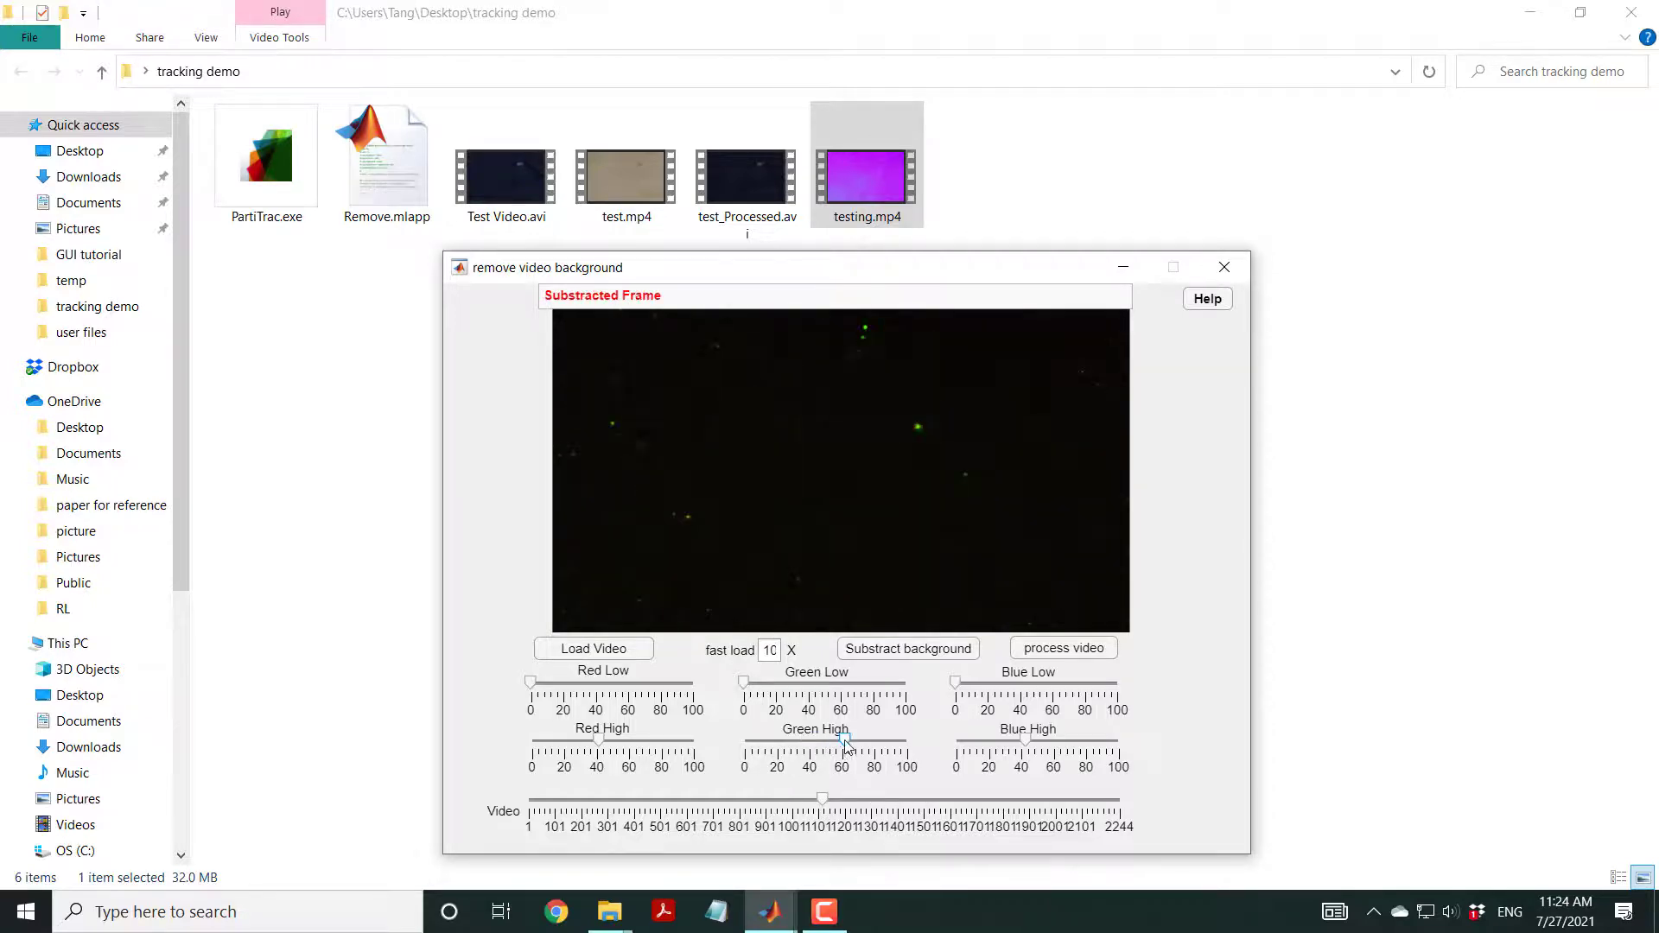
{"action": "left_click", "coordinate": [611, 745]}
{"action": "left_click", "coordinate": [1040, 744]}
{"action": "left_click", "coordinate": [1034, 745]}
{"action": "mouse_move", "coordinate": [822, 799]}
{"action": "left_mouse_down"}
{"action": "mouse_move", "coordinate": [605, 806]}
{"action": "mouse_move", "coordinate": [840, 808]}
{"action": "left_mouse_up"}
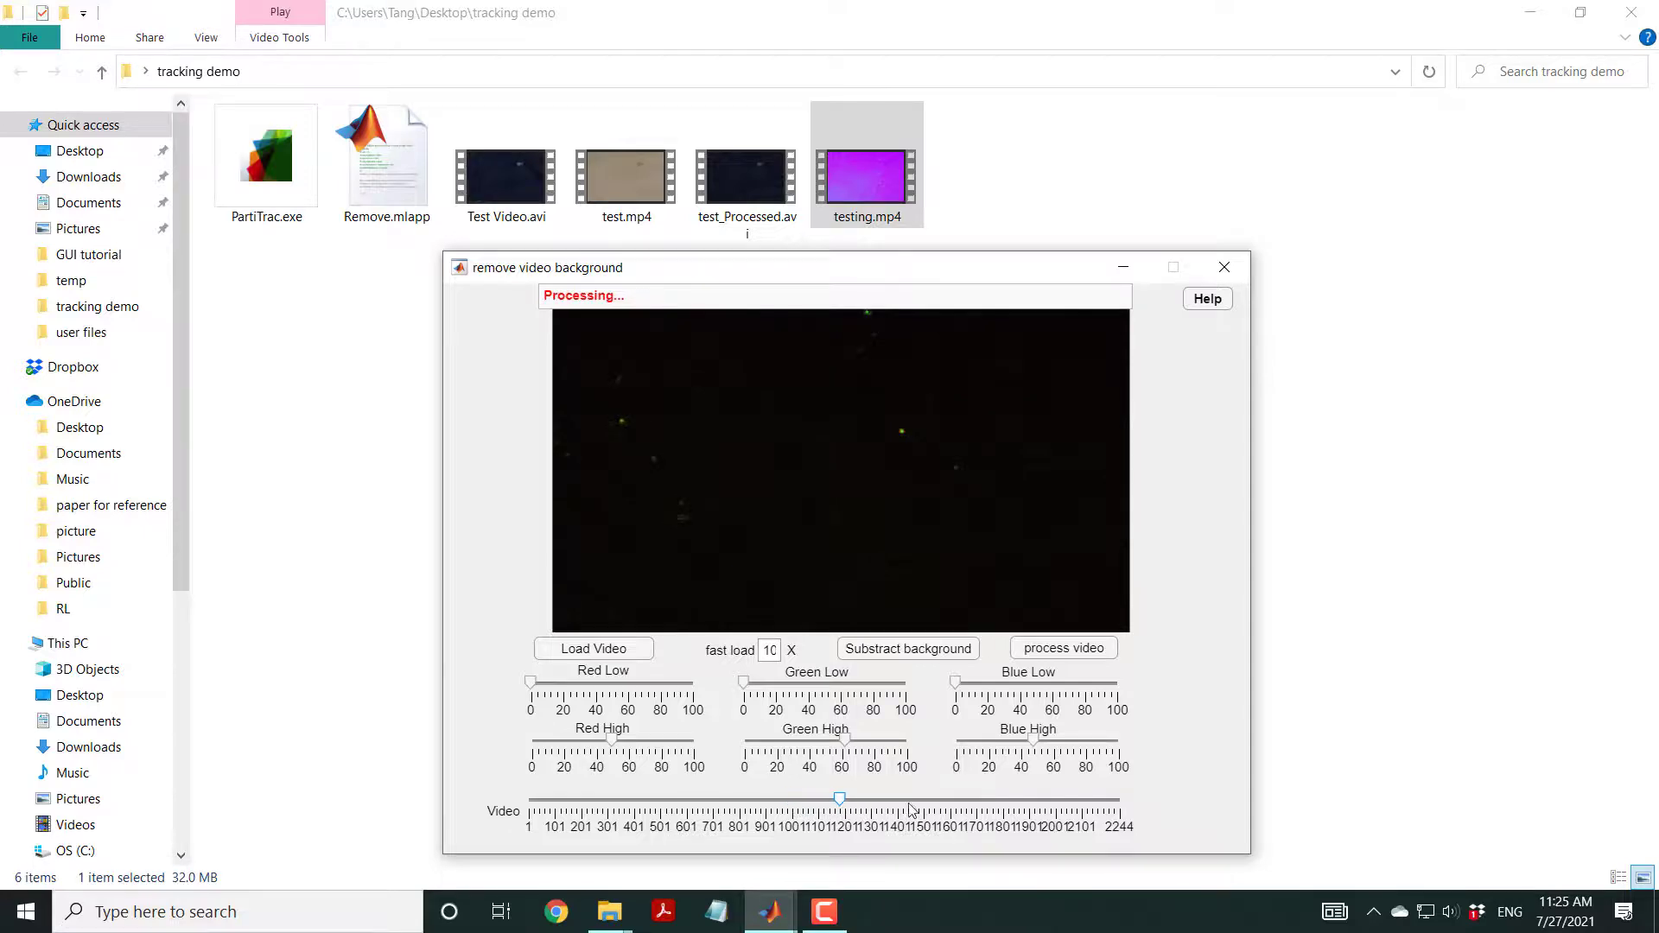
- Raise the high limits to about 71 for green, 61 for red and 62 for blue, and process the video into a saved file
{"action": "left_click_drag", "start_coordinate": [850, 741], "coordinate": [860, 740]}
{"action": "left_click_drag", "start_coordinate": [620, 743], "coordinate": [631, 741]}
{"action": "left_click_drag", "start_coordinate": [1033, 741], "coordinate": [1056, 741]}
{"action": "mouse_move", "coordinate": [843, 802]}
{"action": "left_mouse_down"}
{"action": "mouse_move", "coordinate": [973, 816]}
{"action": "mouse_move", "coordinate": [850, 808]}
{"action": "left_mouse_up"}
{"action": "left_click", "coordinate": [1046, 650]}
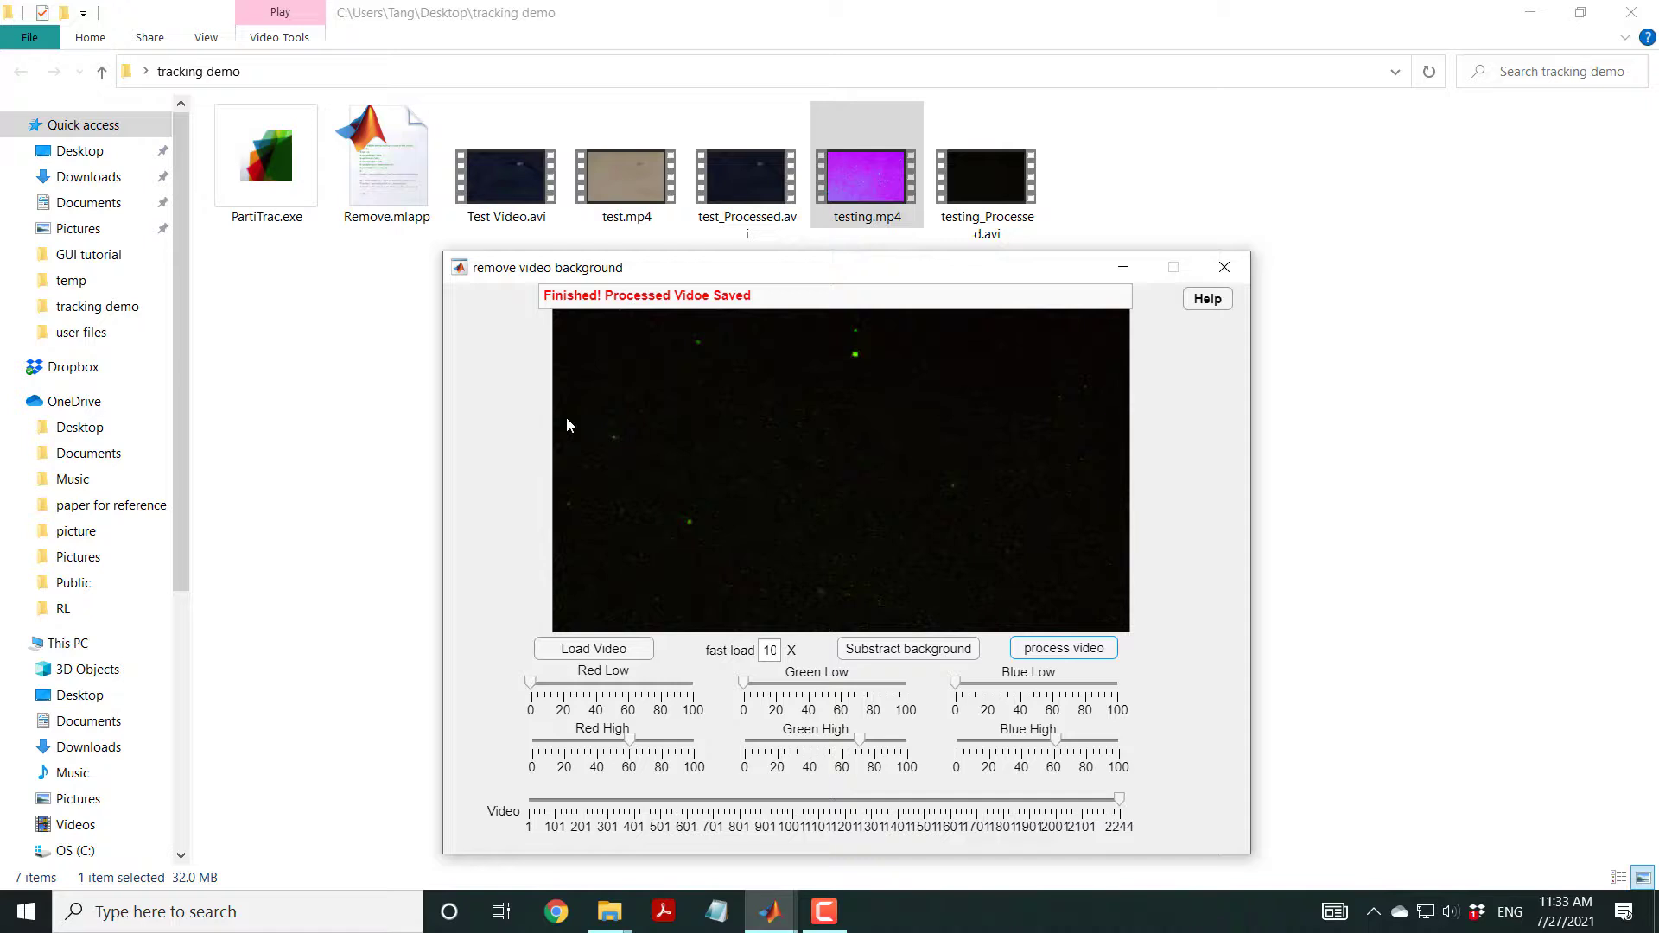
- Play testing_Processed.avi, compare it with the original testing.mp4, skim through the processed video and close the player
{"action": "double_click", "coordinate": [991, 184]}
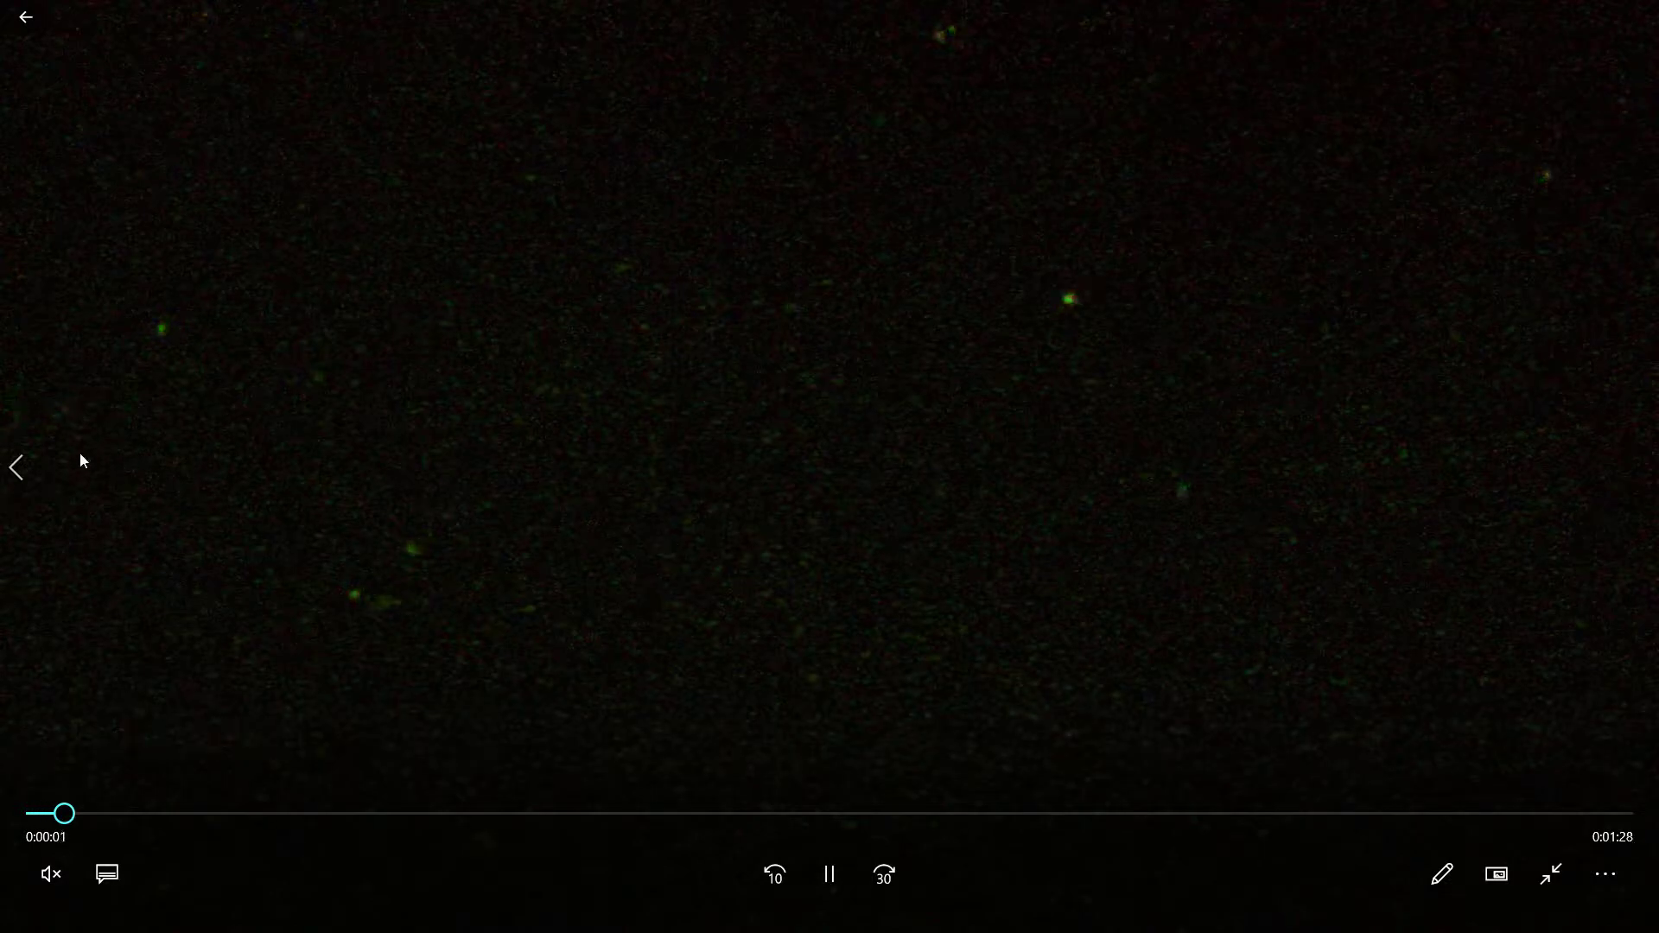
{"action": "left_click", "coordinate": [16, 467]}
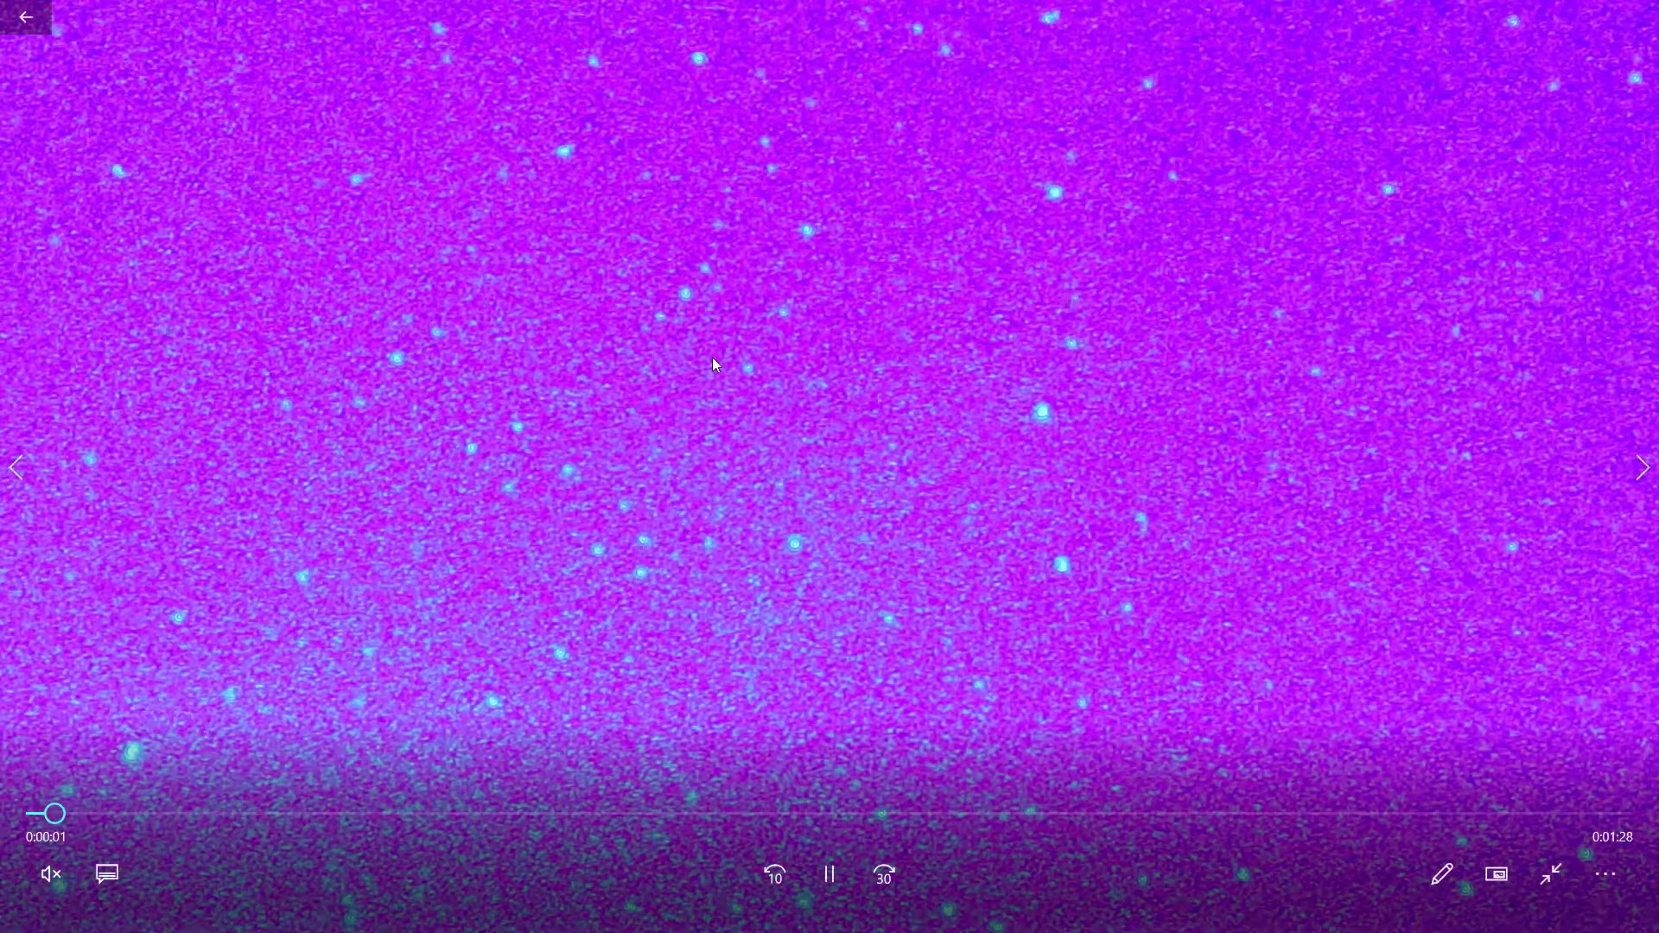
{"action": "left_click", "coordinate": [1642, 468]}
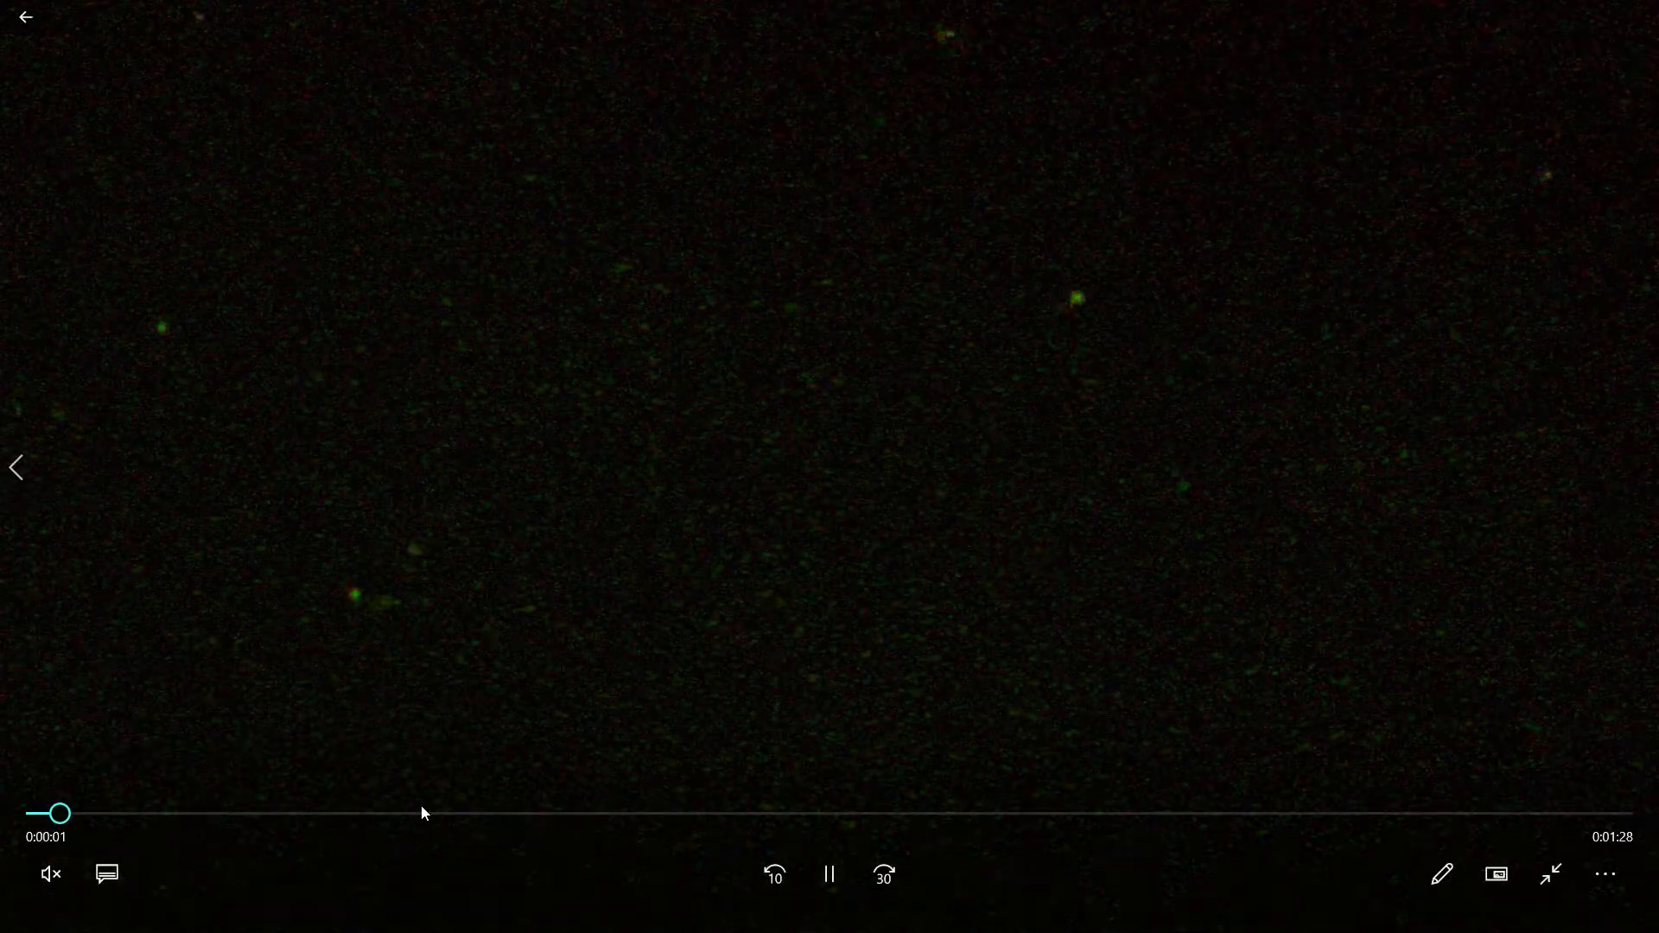
{"action": "left_click", "coordinate": [450, 814]}
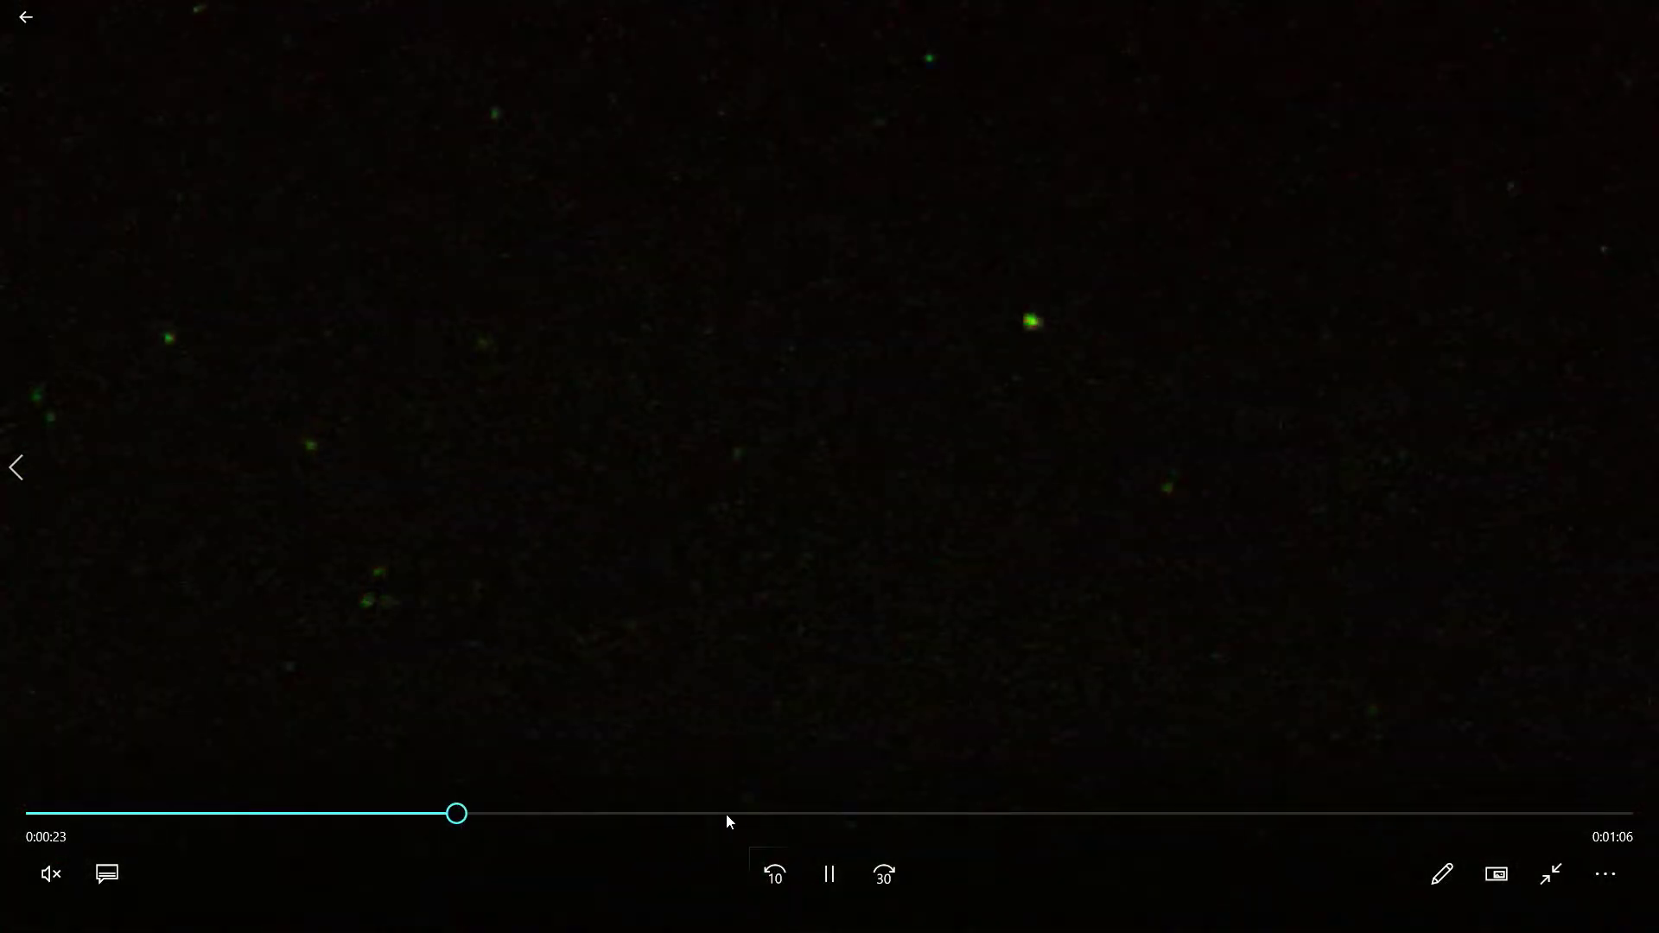
{"action": "left_click_drag", "start_coordinate": [726, 814], "coordinate": [1113, 816]}
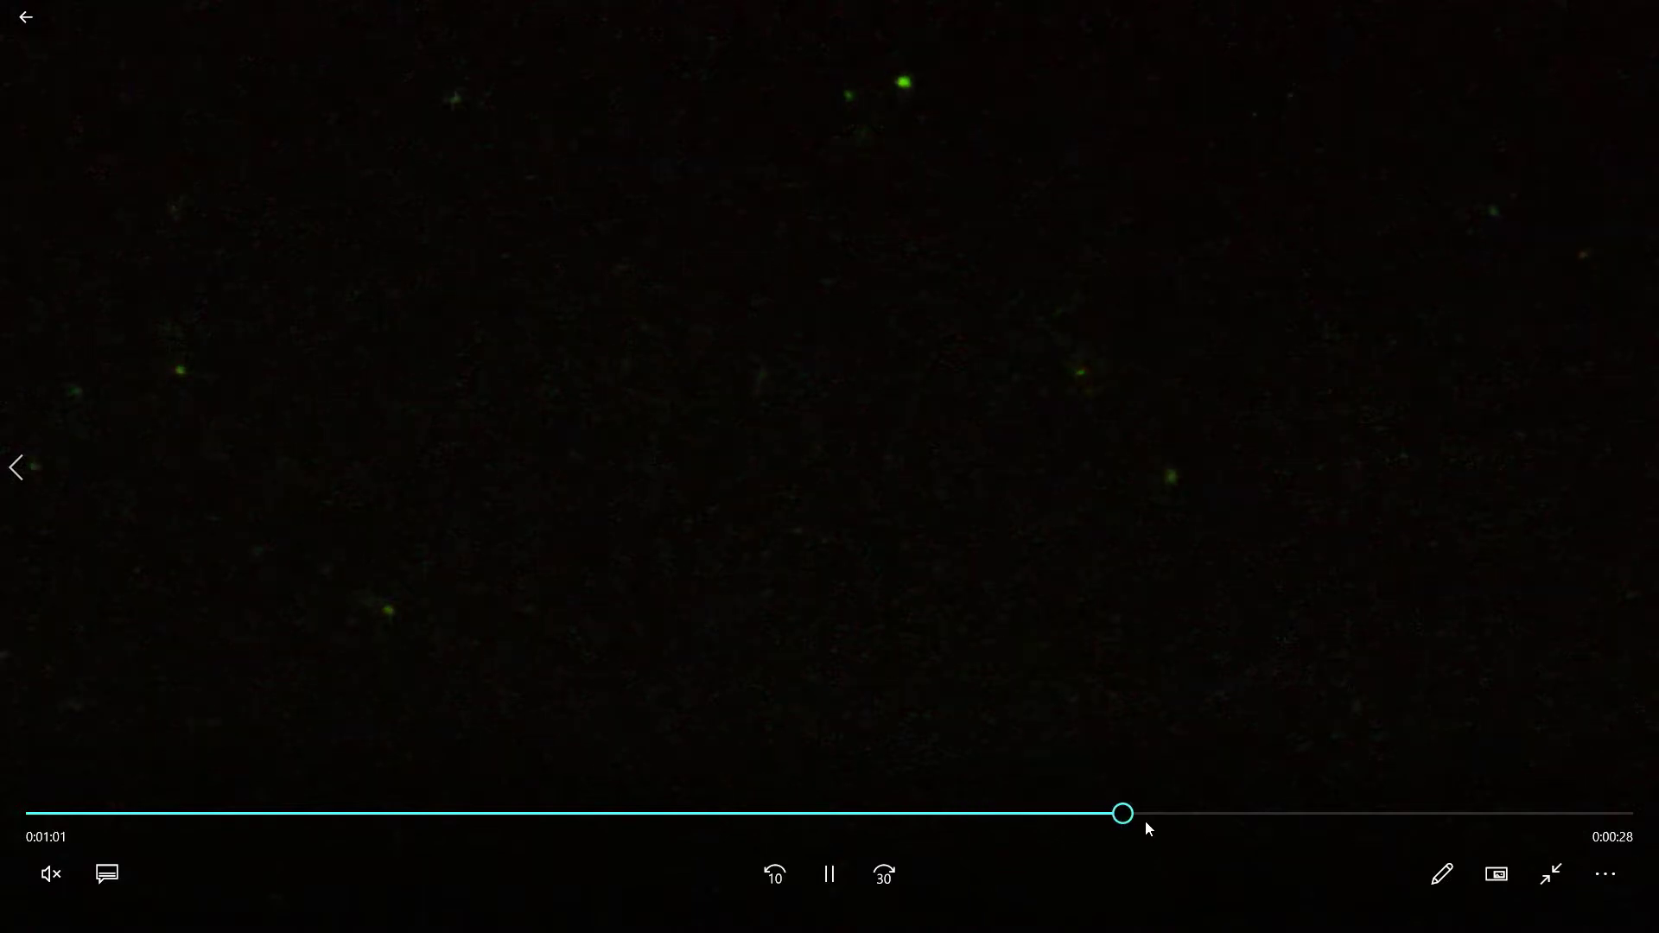
{"action": "left_click", "coordinate": [1551, 875]}
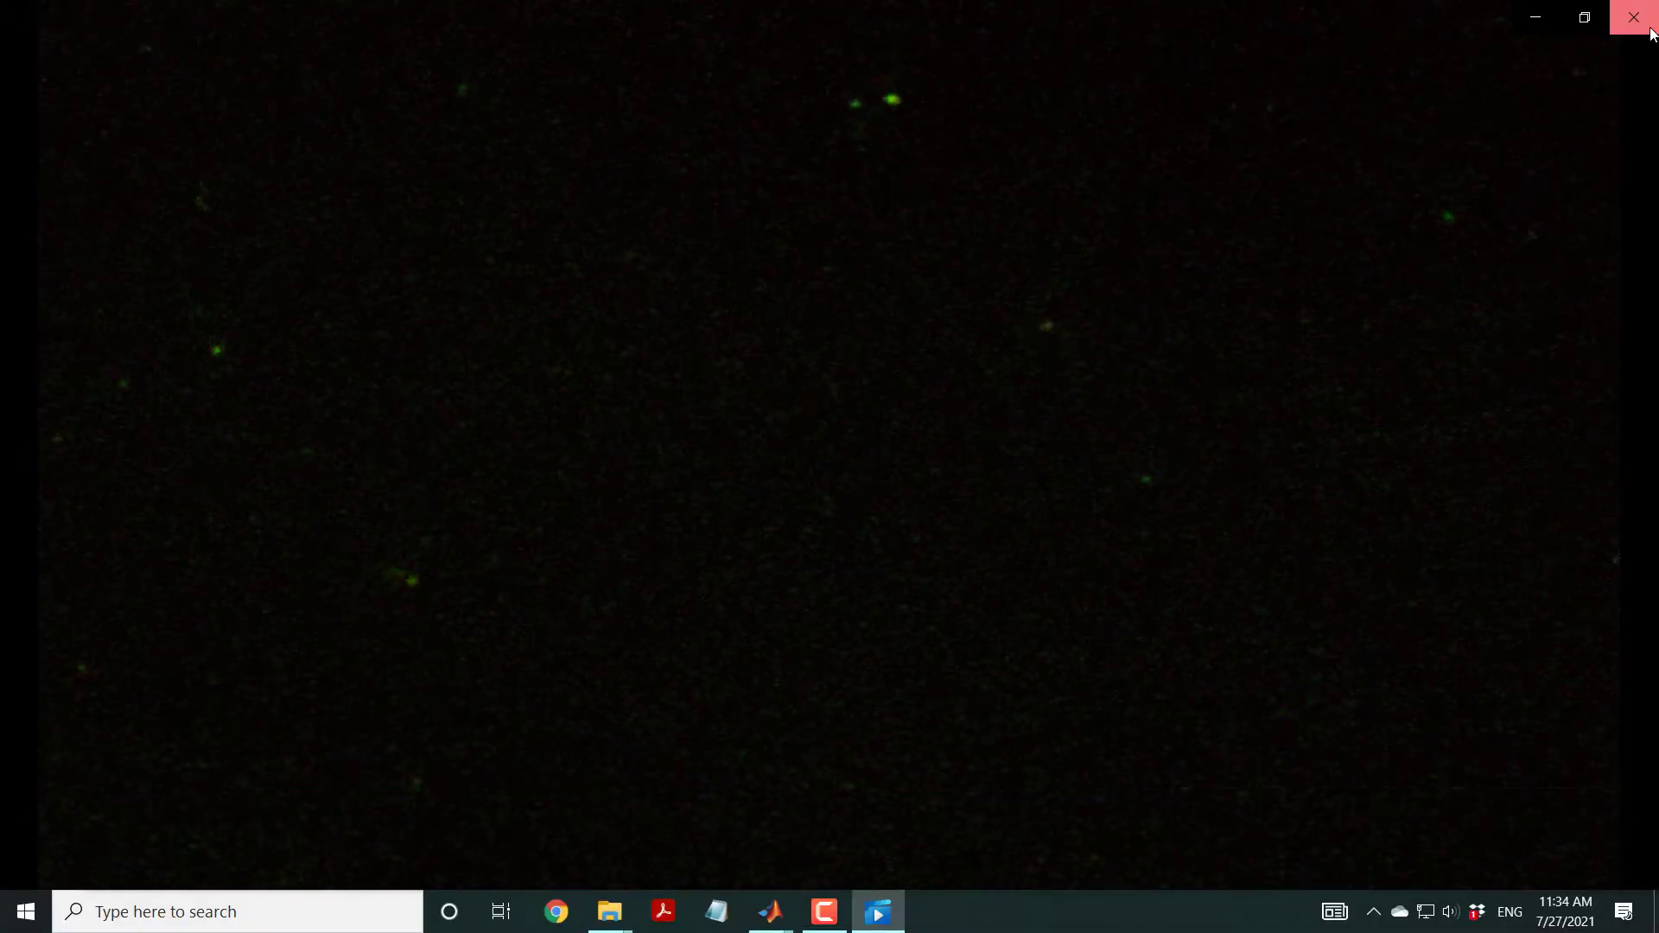
{"action": "left_click", "coordinate": [1652, 33]}
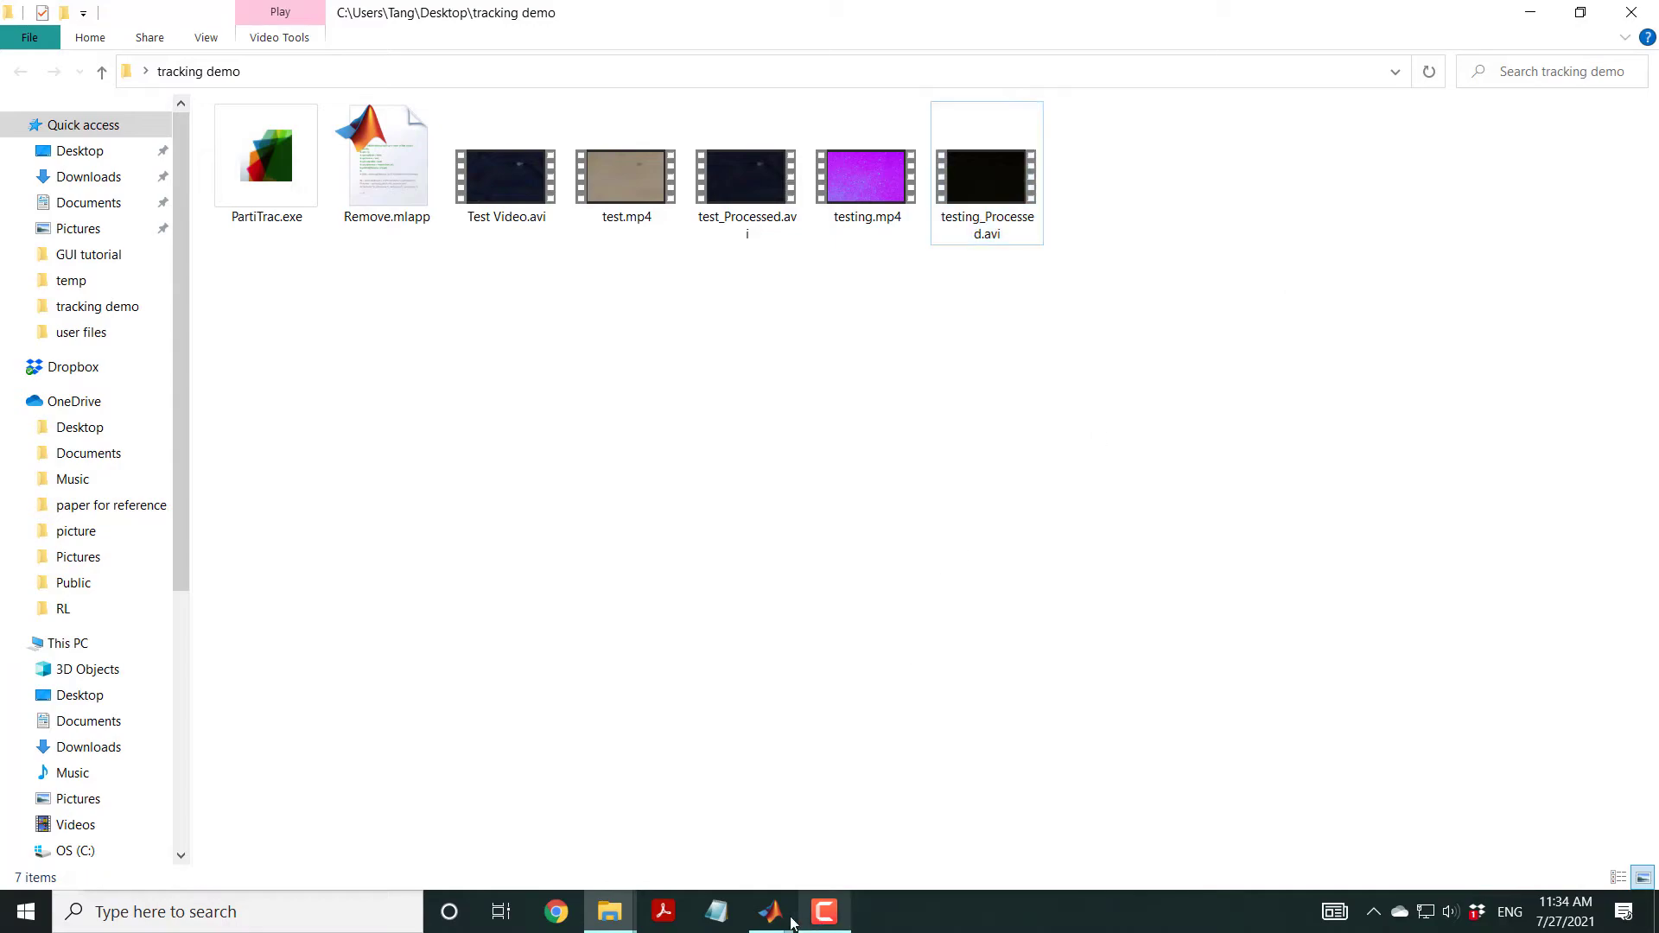